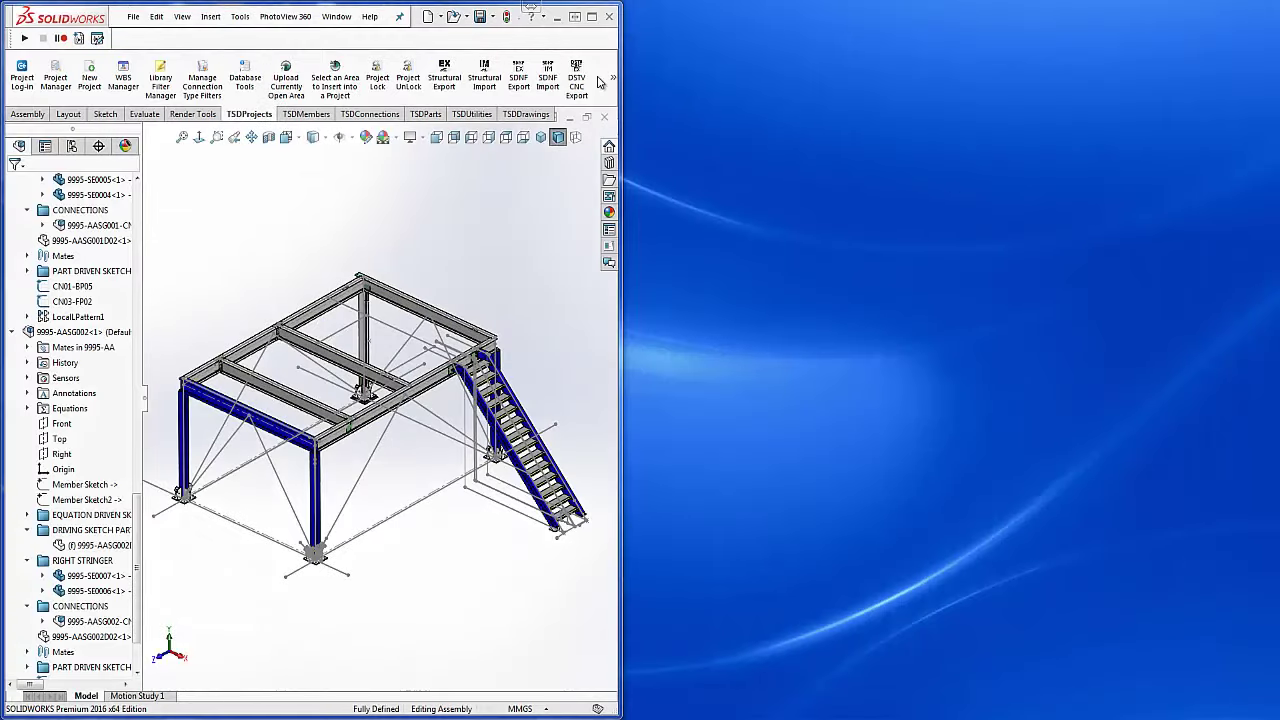
Export NC1 files for sections 9995-SE0001 through SE0007, then leave only 9995-SE0007 checked
{"action": "left_click", "coordinate": [577, 80]}
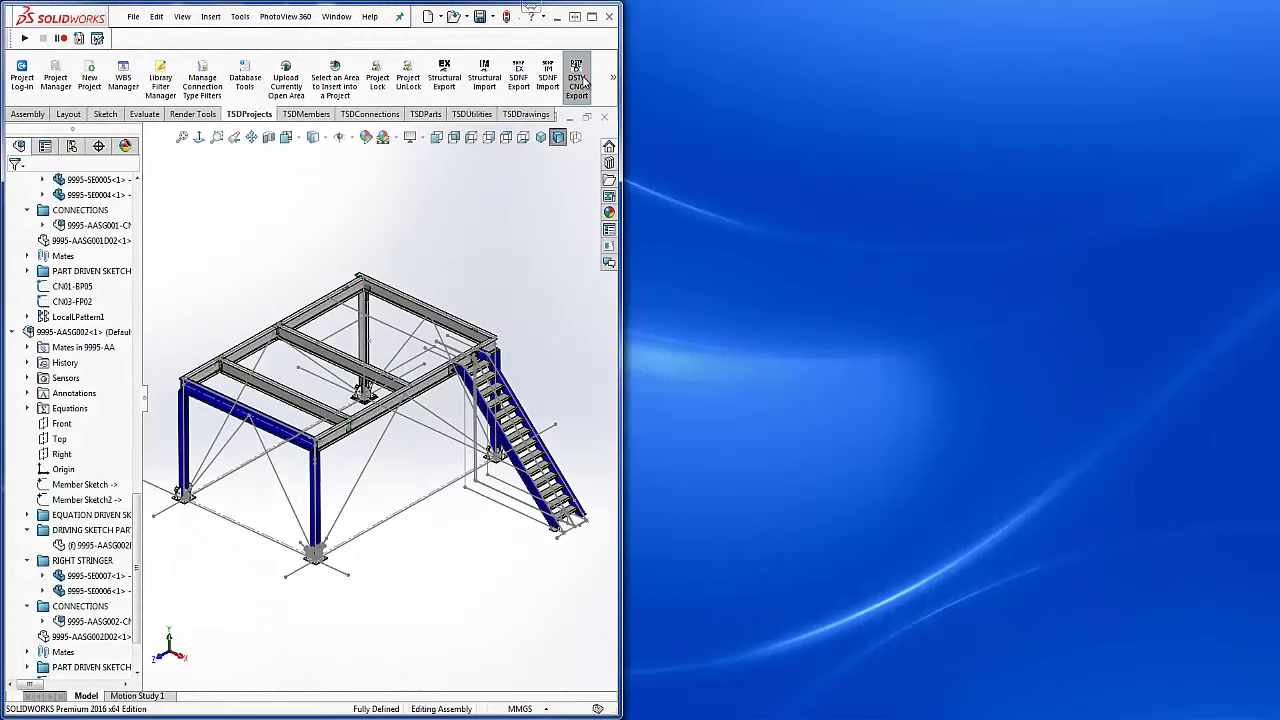
{"action": "left_click_drag", "start_coordinate": [330, 311], "coordinate": [370, 460]}
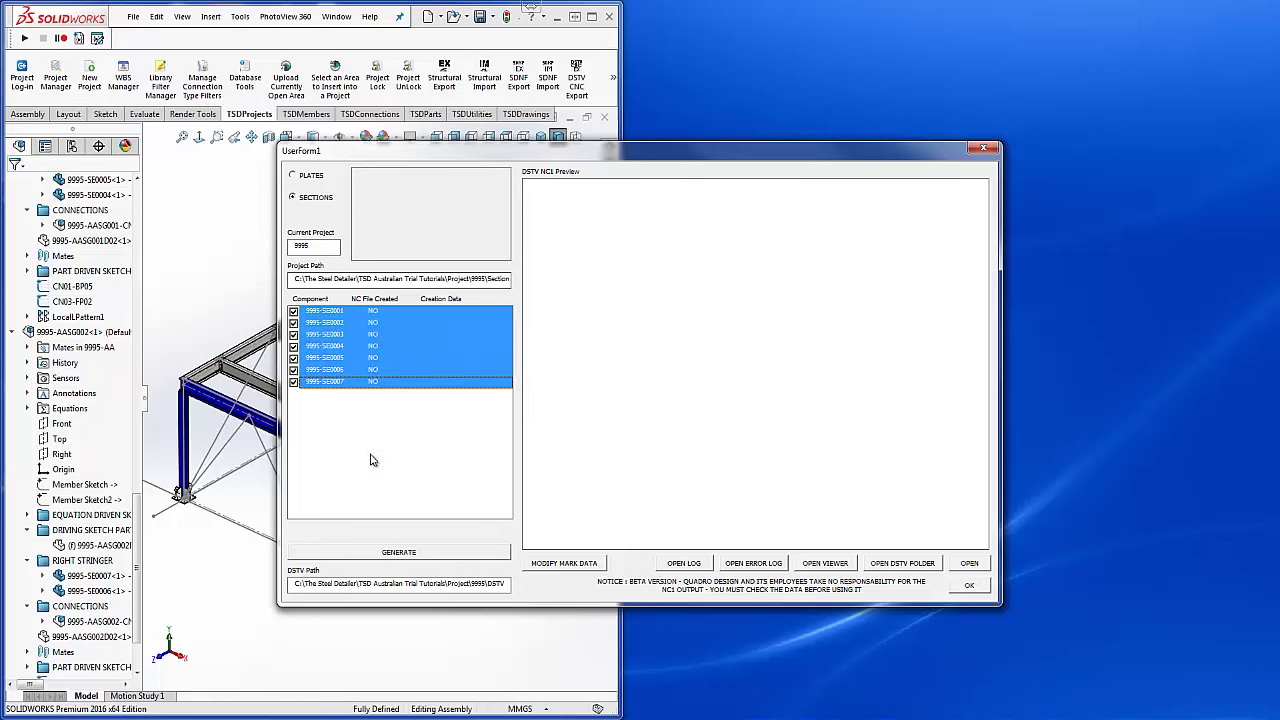
{"action": "left_click", "coordinate": [398, 553]}
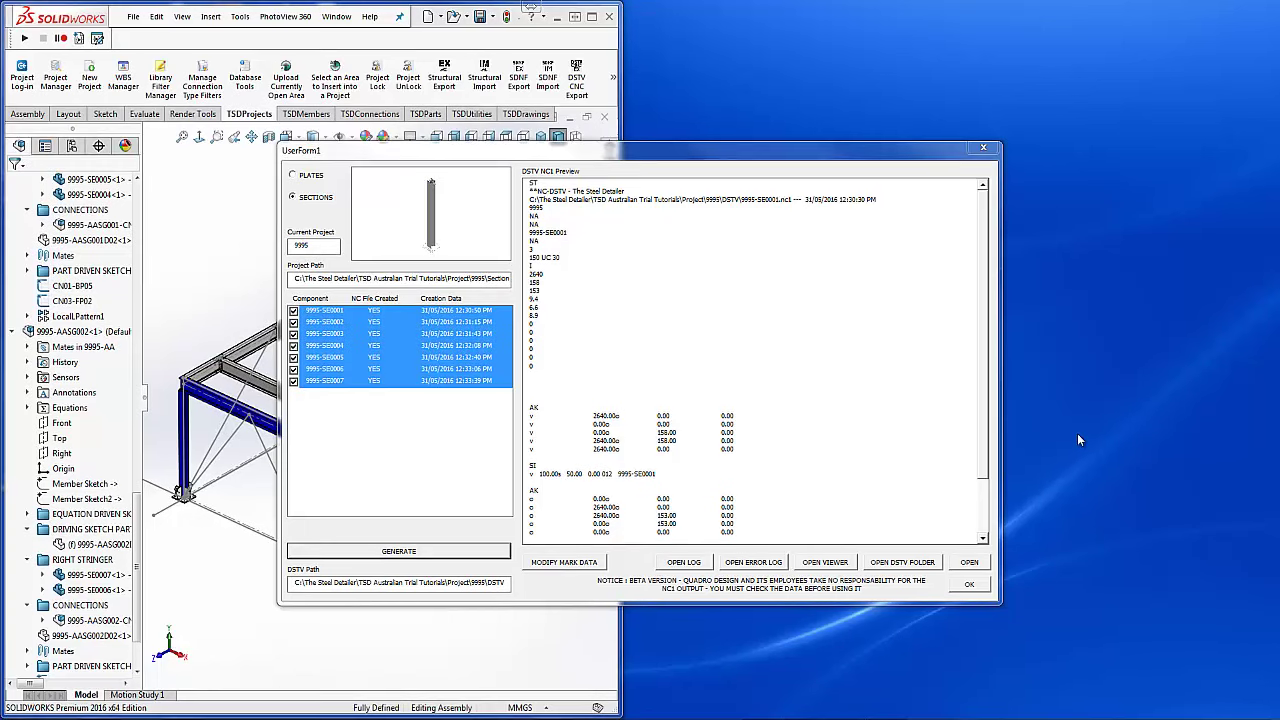
{"action": "left_click", "coordinate": [385, 381]}
Launch DSTV Viewer and load the 9995-SE0007 NC1 file
{"action": "left_click", "coordinate": [824, 564]}
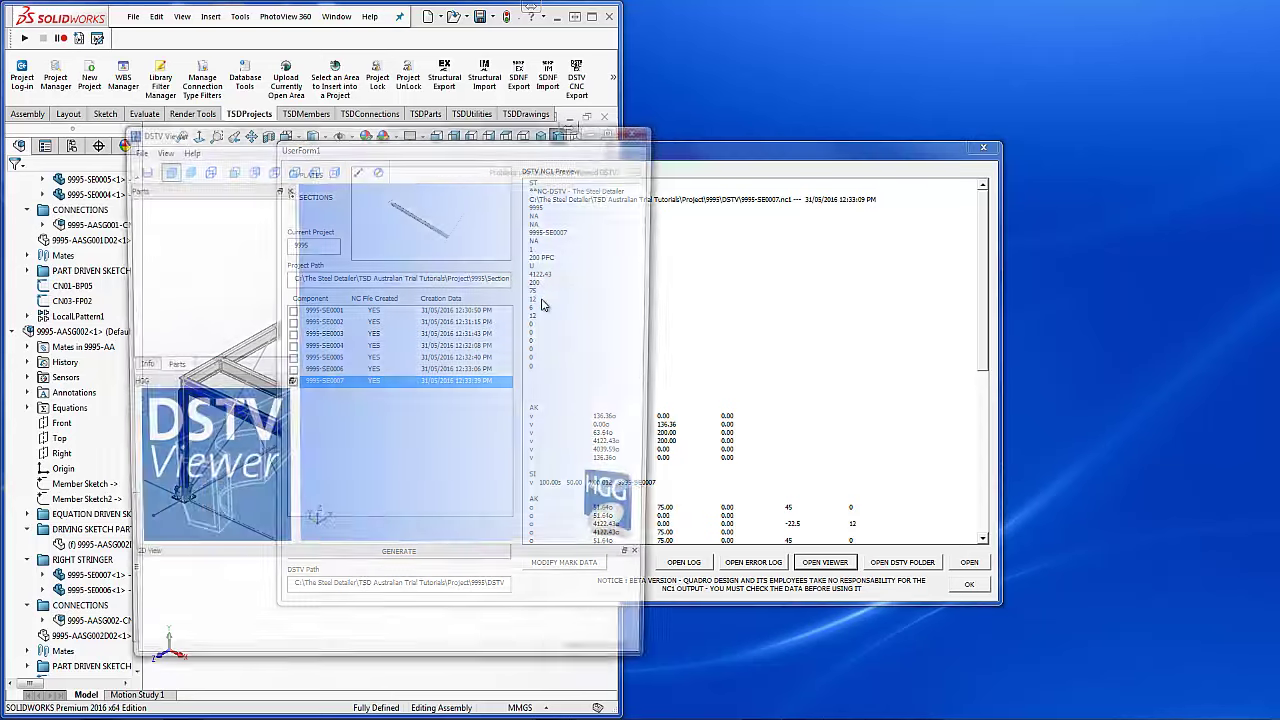
{"action": "left_click", "coordinate": [138, 172]}
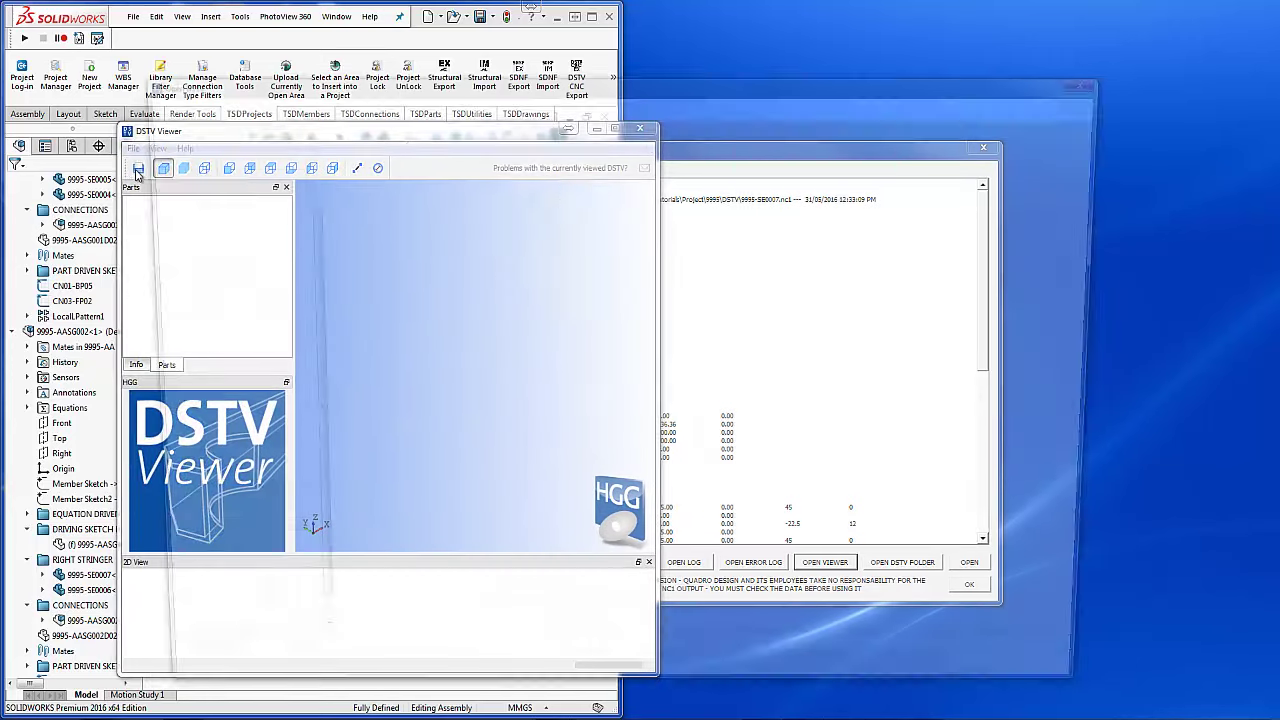
{"action": "double_click", "coordinate": [350, 298]}
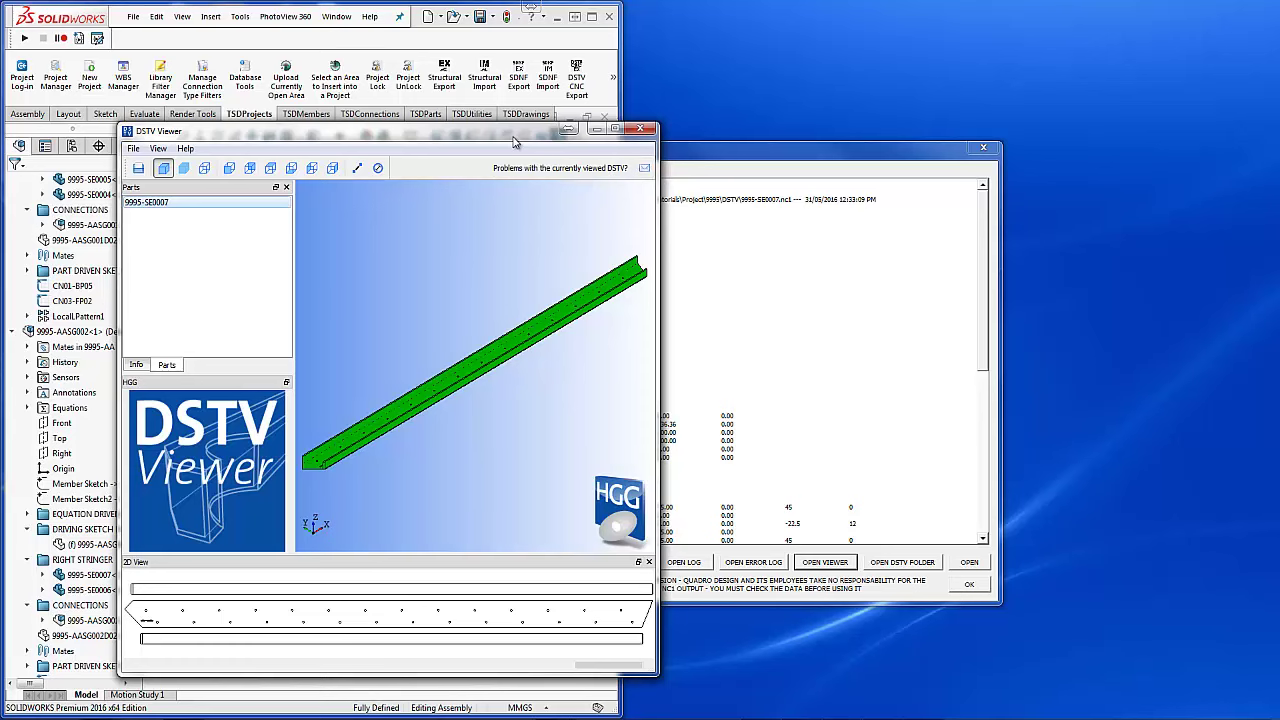
Arrange the viewer and export form side by side, then orbit and zoom the 3D channel
{"action": "left_click_drag", "start_coordinate": [518, 138], "coordinate": [1090, 47]}
{"action": "left_click_drag", "start_coordinate": [630, 157], "coordinate": [360, 130]}
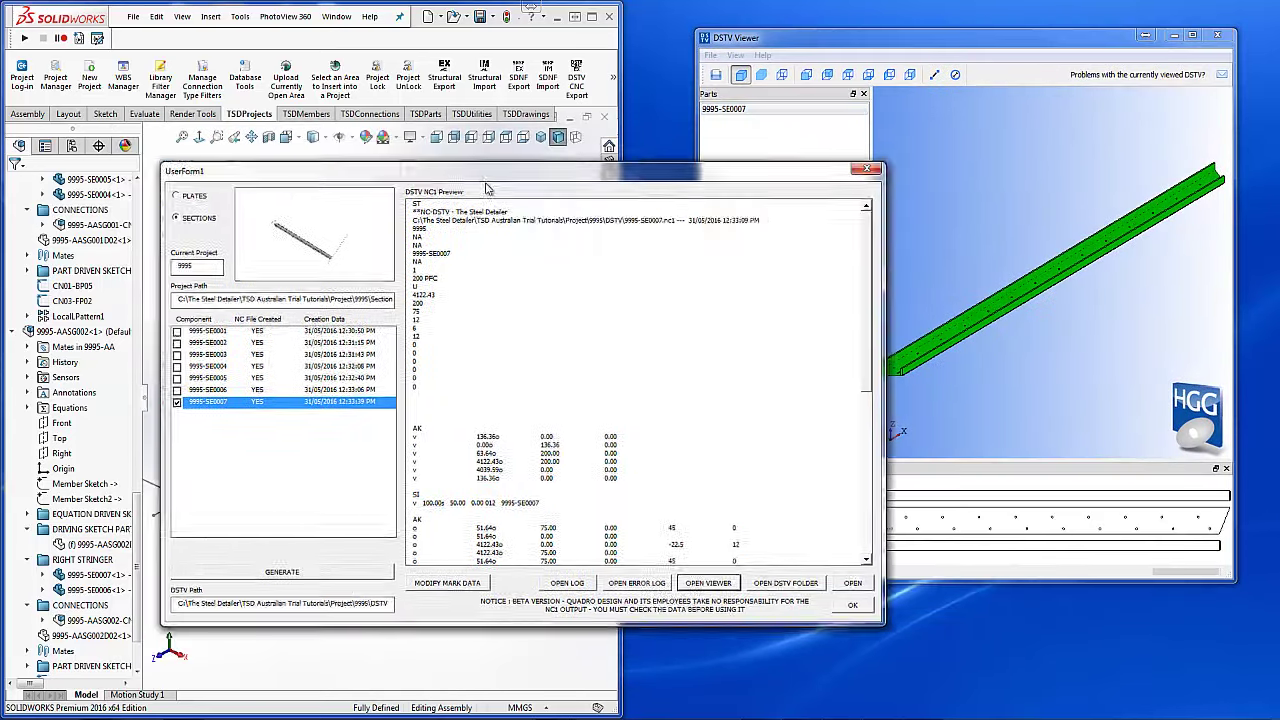
{"action": "left_click_drag", "start_coordinate": [908, 251], "coordinate": [913, 395]}
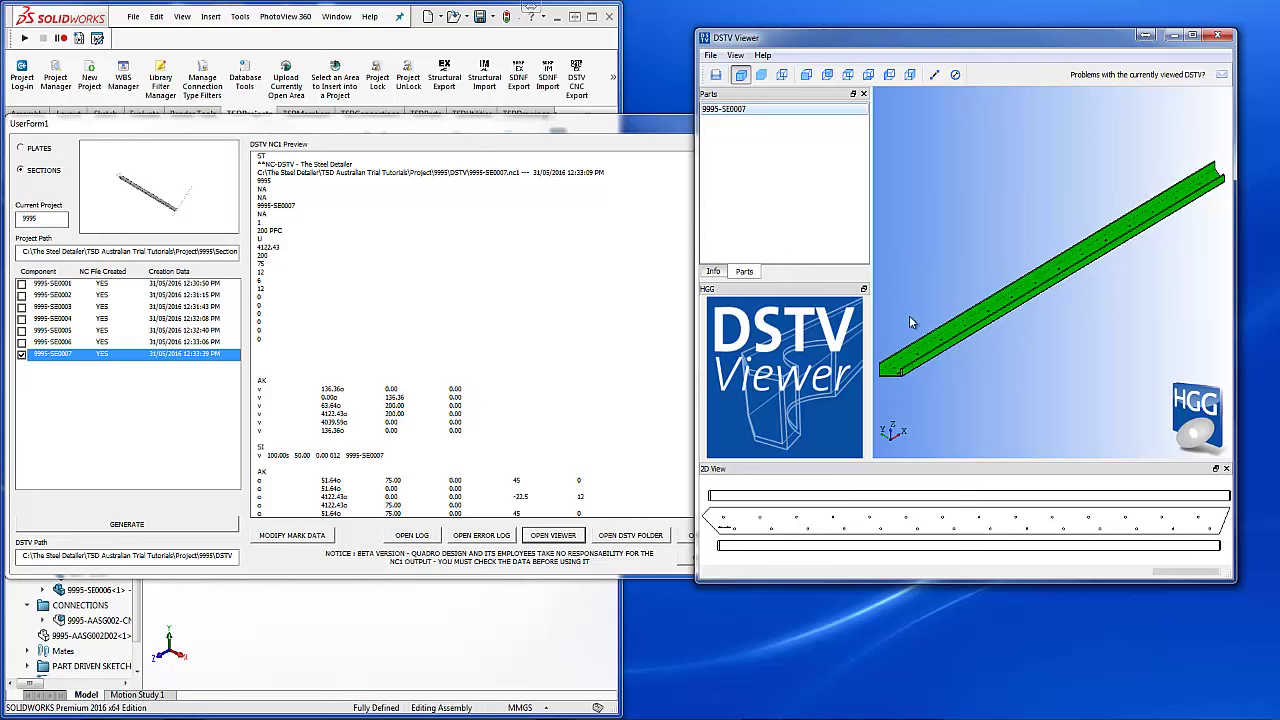
{"action": "scroll", "coordinate": [940, 380], "scroll_direction": "up", "scroll_amount": 5}
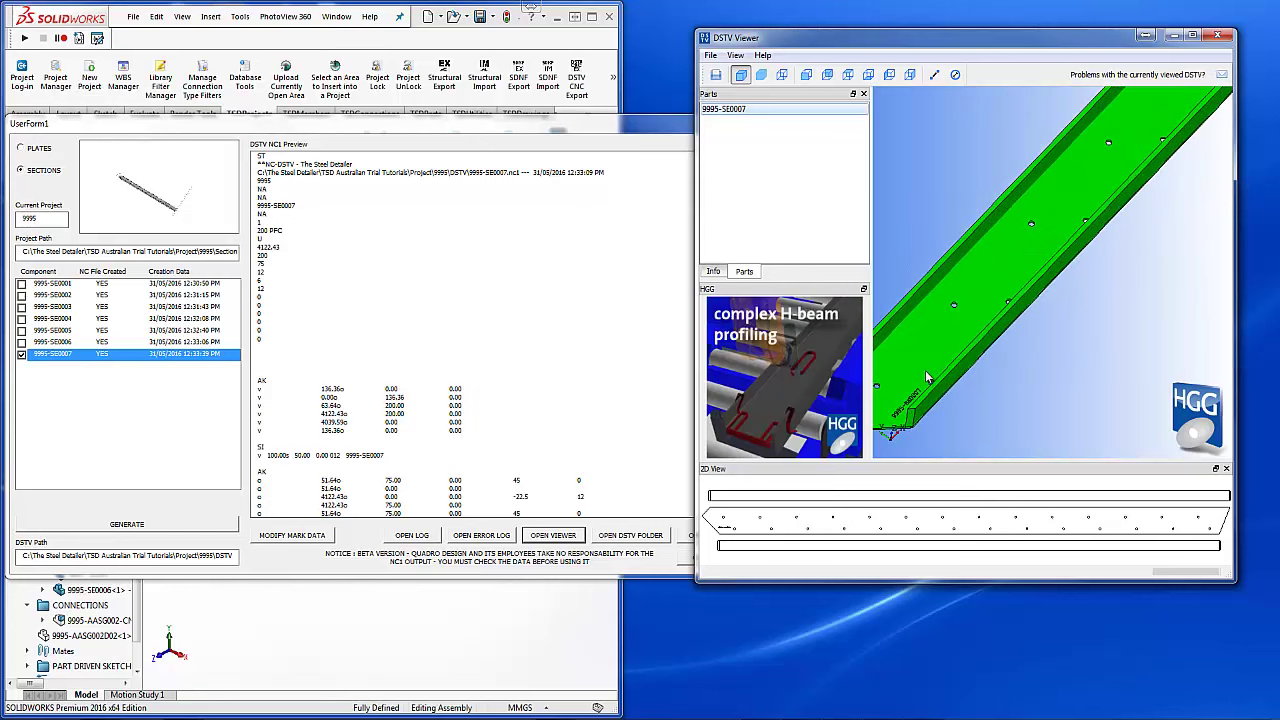
{"action": "scroll", "coordinate": [948, 358], "scroll_direction": "up", "scroll_amount": 3}
{"action": "scroll", "coordinate": [949, 364], "scroll_direction": "up", "scroll_amount": 2}
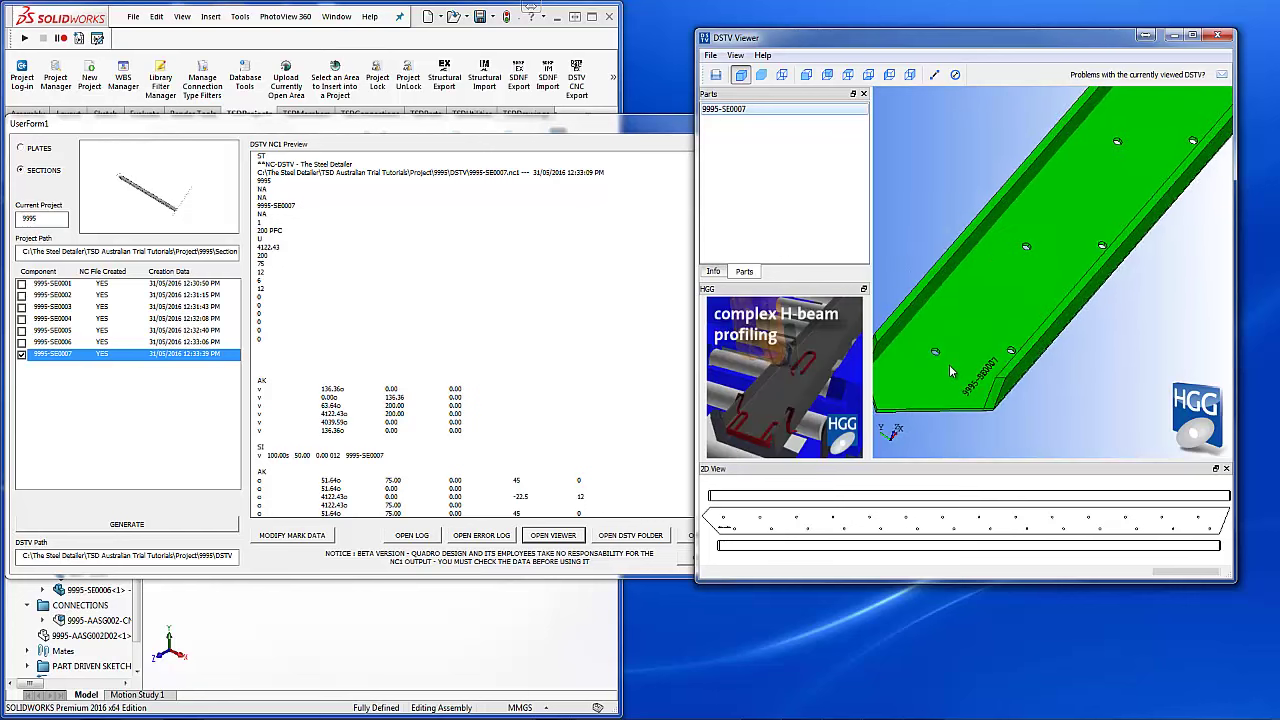
{"action": "left_click", "coordinate": [330, 50]}
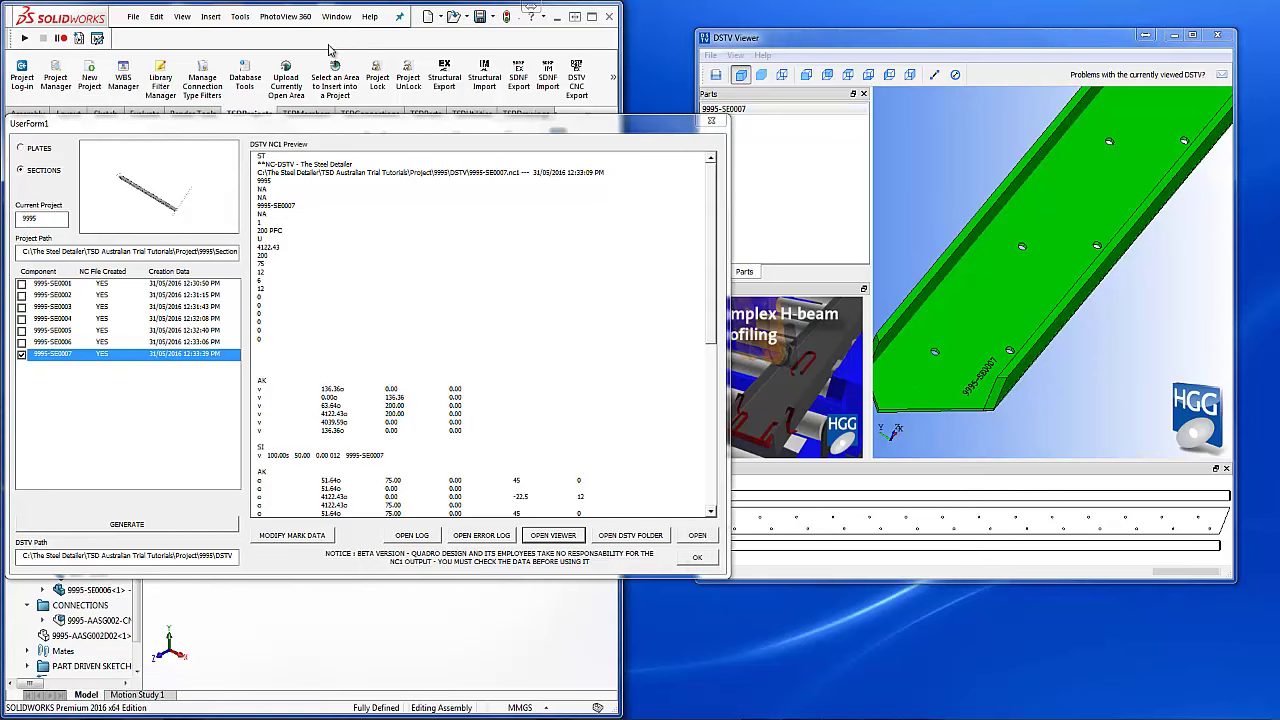
Close the NC1 export form and open the 9995-SE0007 part in SOLIDWORKS
{"action": "left_click", "coordinate": [699, 558]}
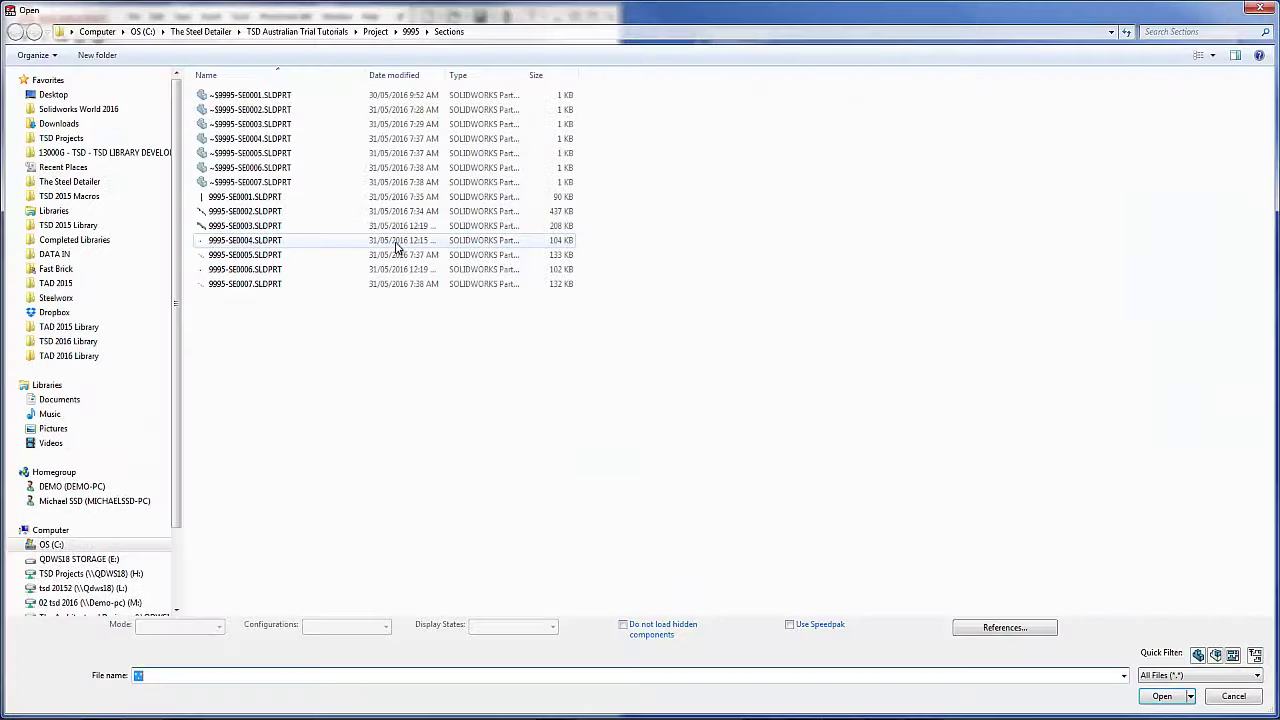
{"action": "left_click", "coordinate": [284, 384]}
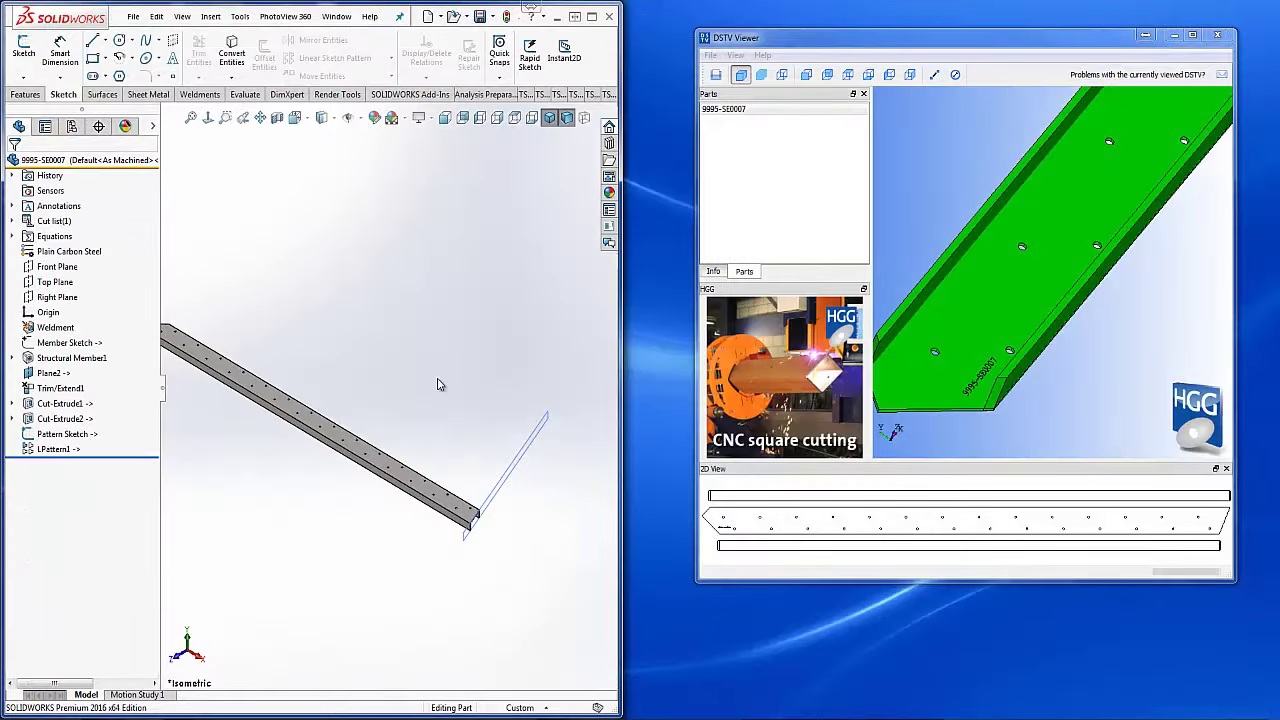
{"action": "scroll", "coordinate": [437, 383], "scroll_direction": "up", "scroll_amount": 3}
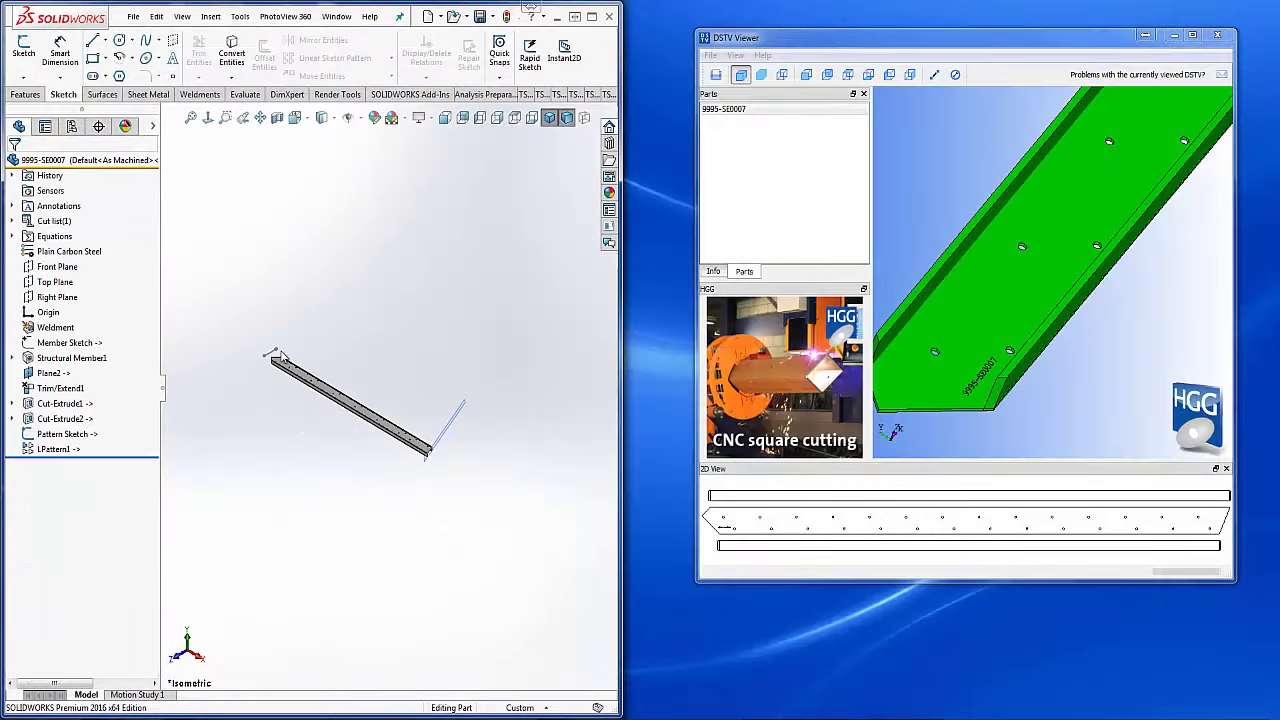
{"action": "scroll", "coordinate": [425, 391], "scroll_direction": "down", "scroll_amount": 5}
Orbit and zoom the part to its holed beam end, matching the viewer's channel orientation
{"action": "mouse_move", "coordinate": [443, 279]}
{"action": "middle_mouse_down"}
{"action": "mouse_move", "coordinate": [409, 317]}
{"action": "mouse_move", "coordinate": [466, 197]}
{"action": "mouse_move", "coordinate": [462, 164]}
{"action": "middle_mouse_up"}
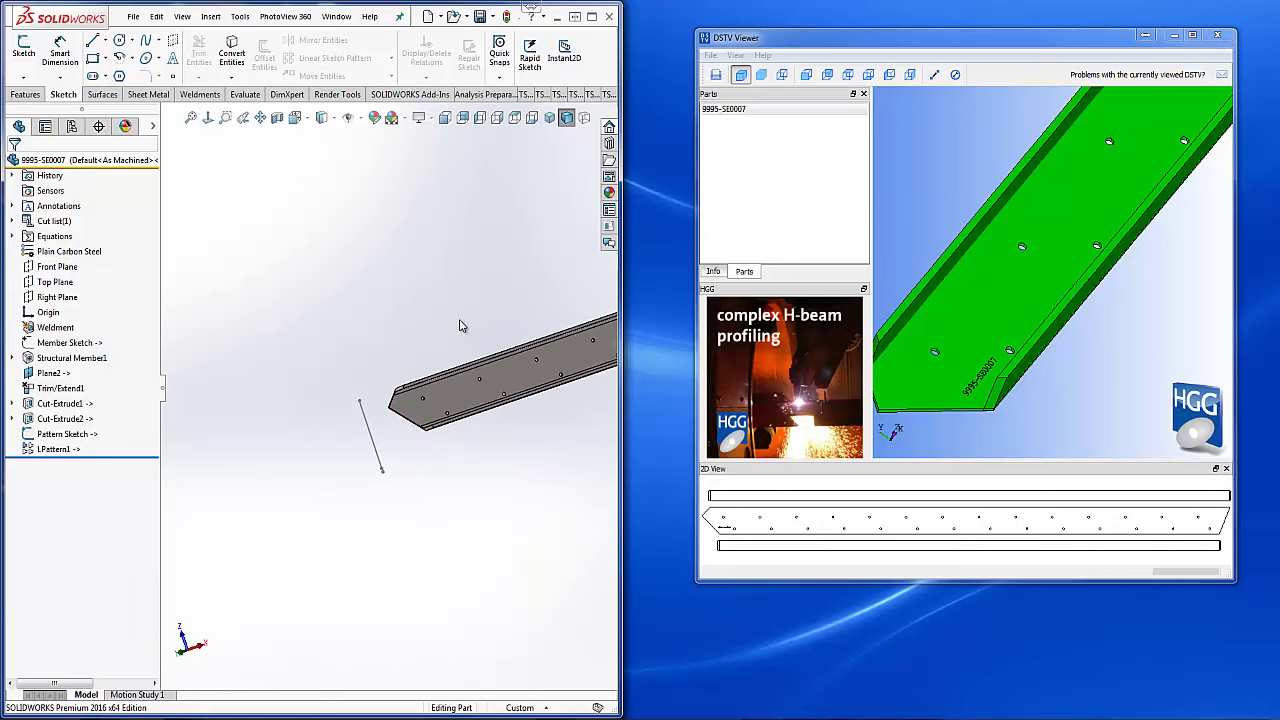
{"action": "middle_click_drag", "start_coordinate": [457, 323], "coordinate": [428, 396]}
{"action": "scroll", "coordinate": [420, 392], "scroll_direction": "down", "scroll_amount": 2}
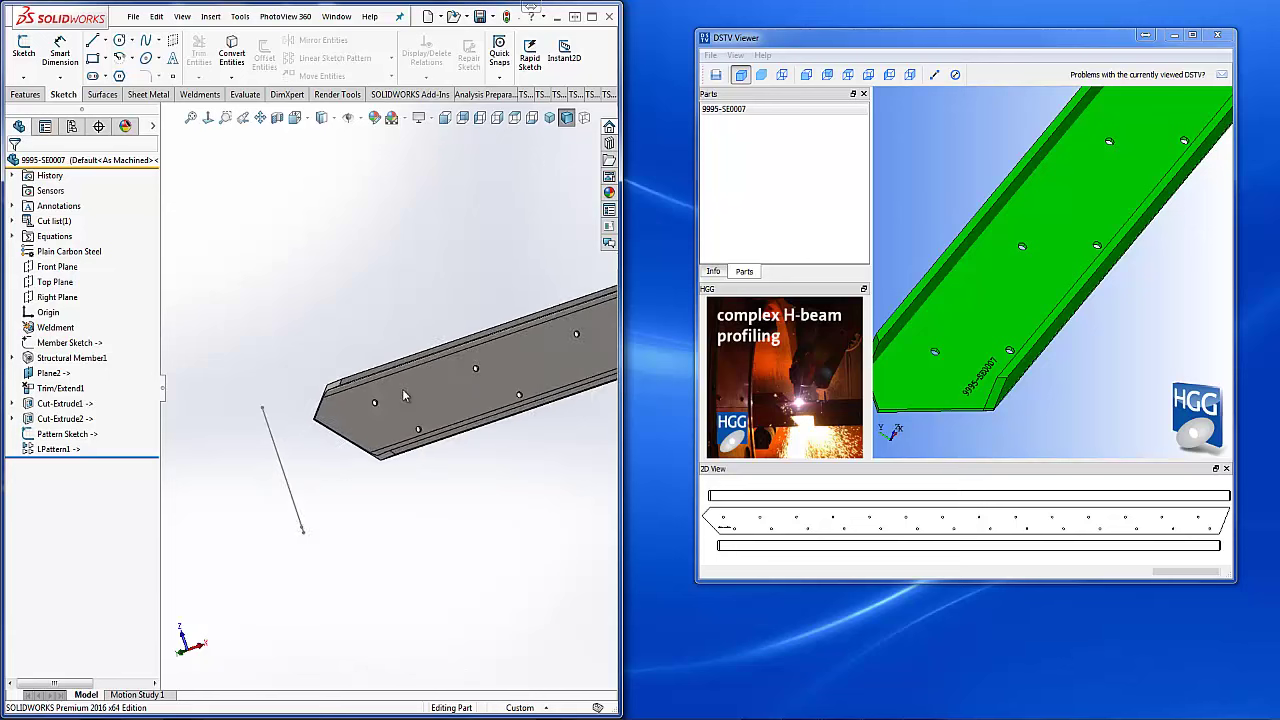
{"action": "scroll", "coordinate": [402, 388], "scroll_direction": "down", "scroll_amount": 3}
{"action": "left_click", "coordinate": [405, 400]}
{"action": "middle_click_drag", "start_coordinate": [405, 400], "coordinate": [398, 369]}
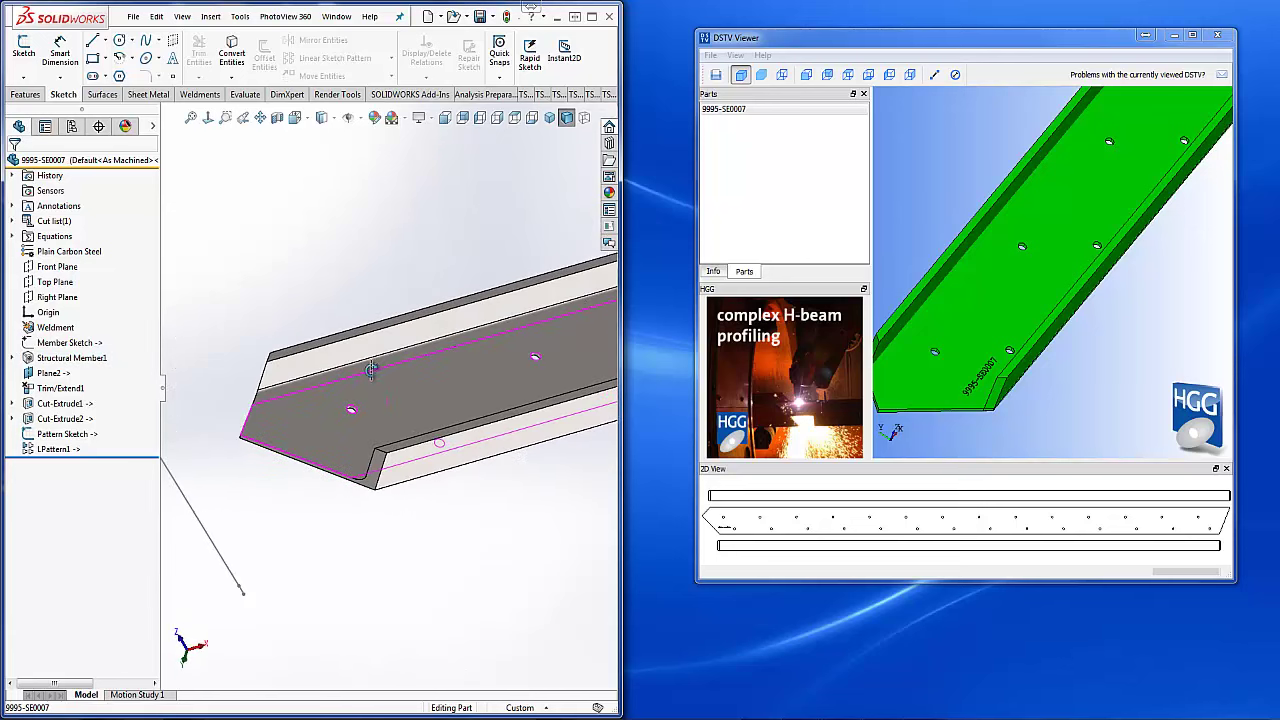
{"action": "middle_click_drag", "start_coordinate": [398, 369], "coordinate": [355, 420]}
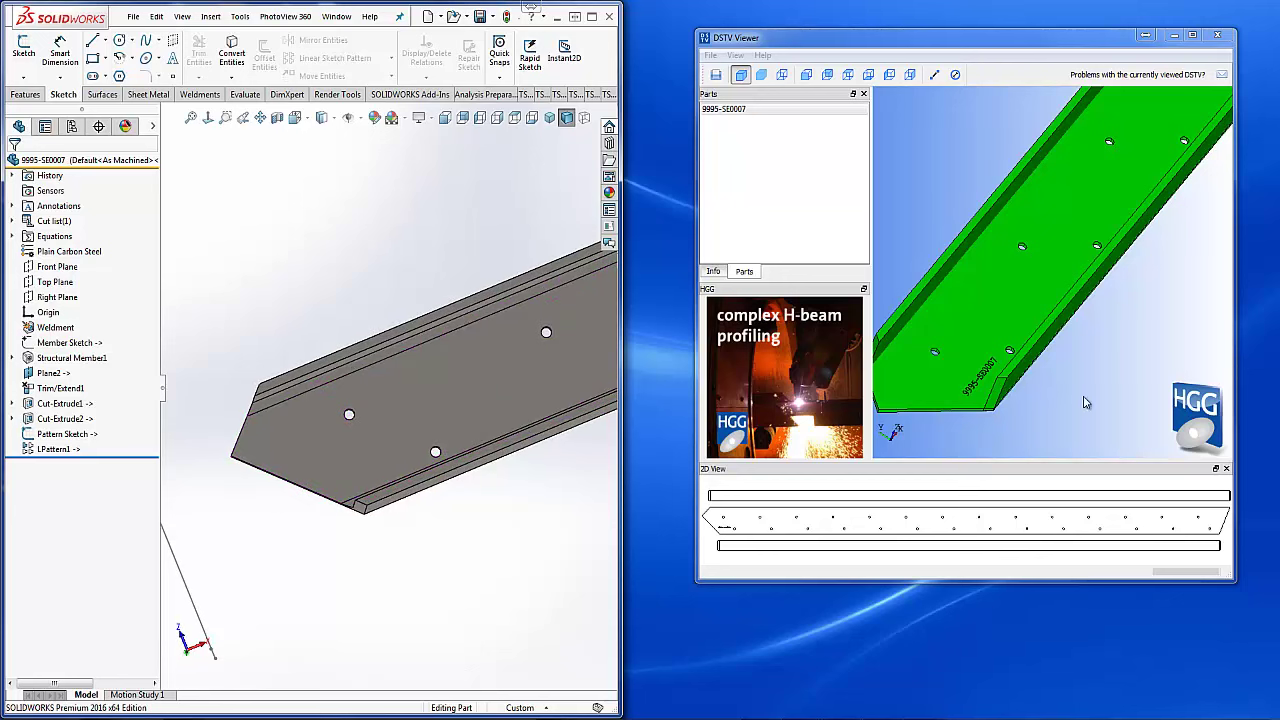
{"action": "mouse_move", "coordinate": [973, 357]}
{"action": "left_mouse_down"}
{"action": "mouse_move", "coordinate": [958, 345]}
{"action": "mouse_move", "coordinate": [946, 400]}
{"action": "left_mouse_up"}
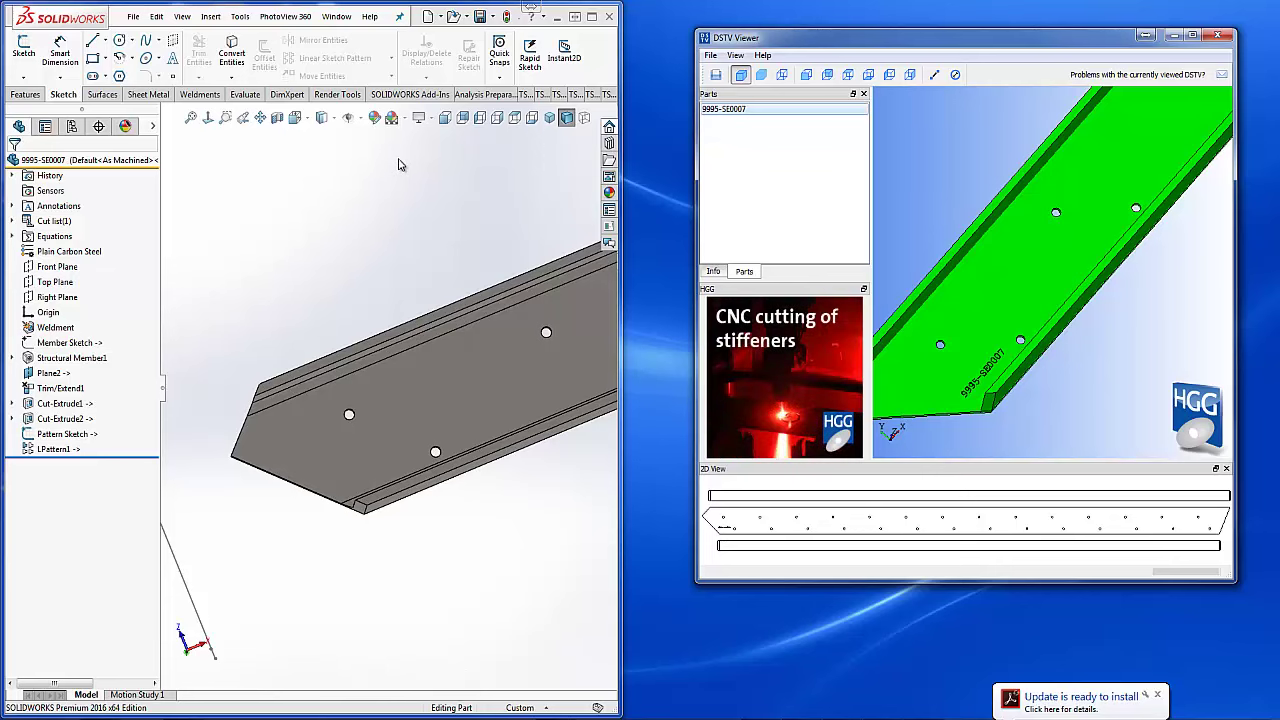
Reopen the DSTV CNC Export form and check section 9995-SE0007
{"action": "left_click", "coordinate": [524, 94]}
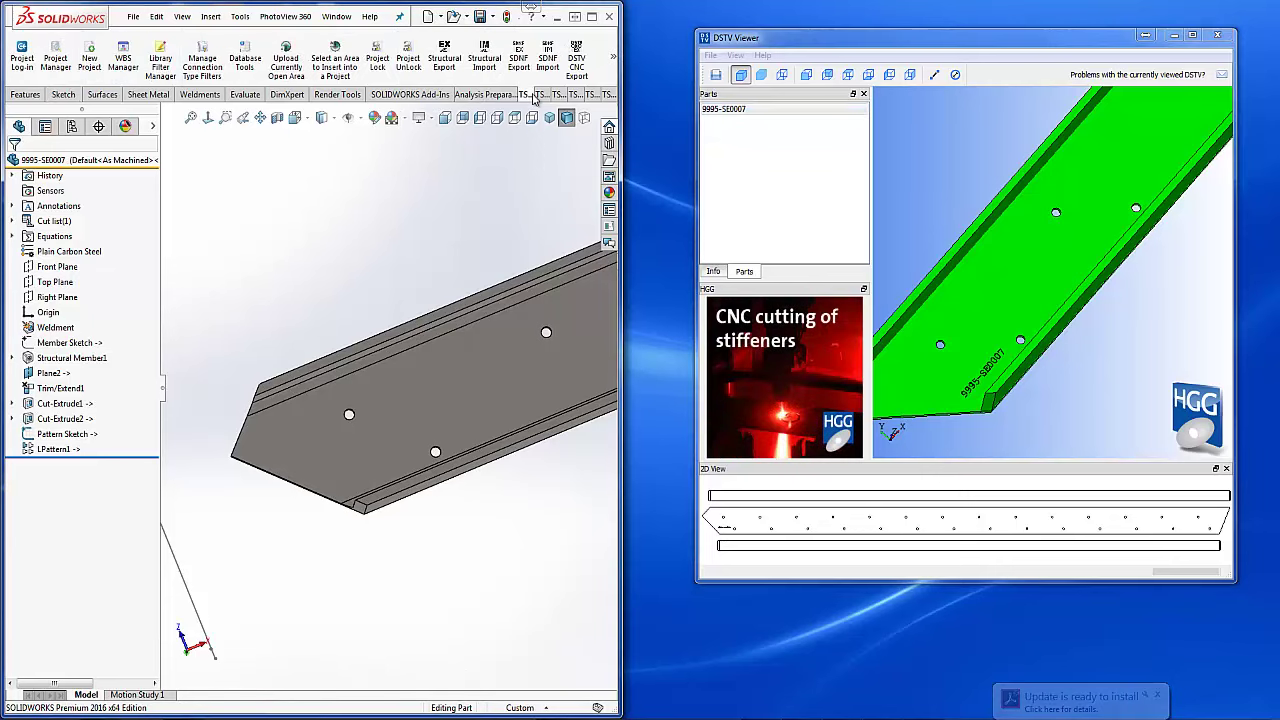
{"action": "left_click", "coordinate": [576, 60]}
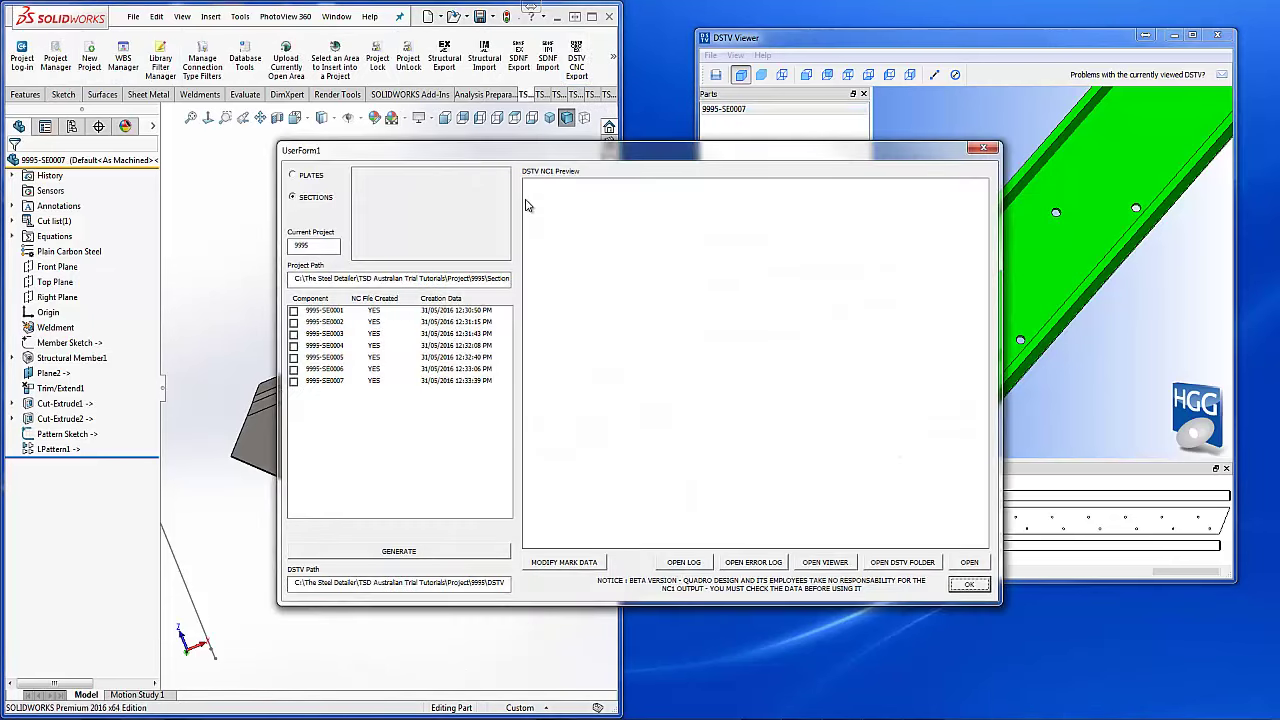
{"action": "left_click_drag", "start_coordinate": [558, 156], "coordinate": [297, 158]}
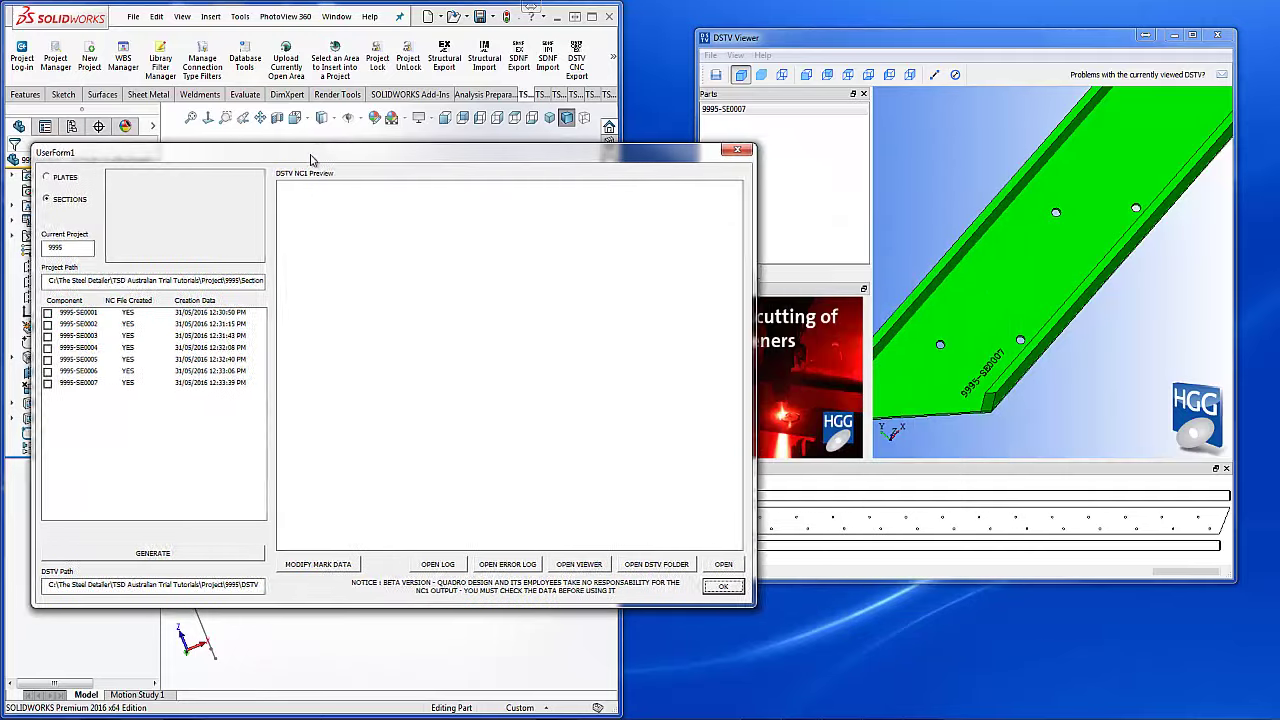
{"action": "left_click", "coordinate": [117, 383]}
Change the SI part mark to text height 25 at Y position 70
{"action": "left_click", "coordinate": [389, 484]}
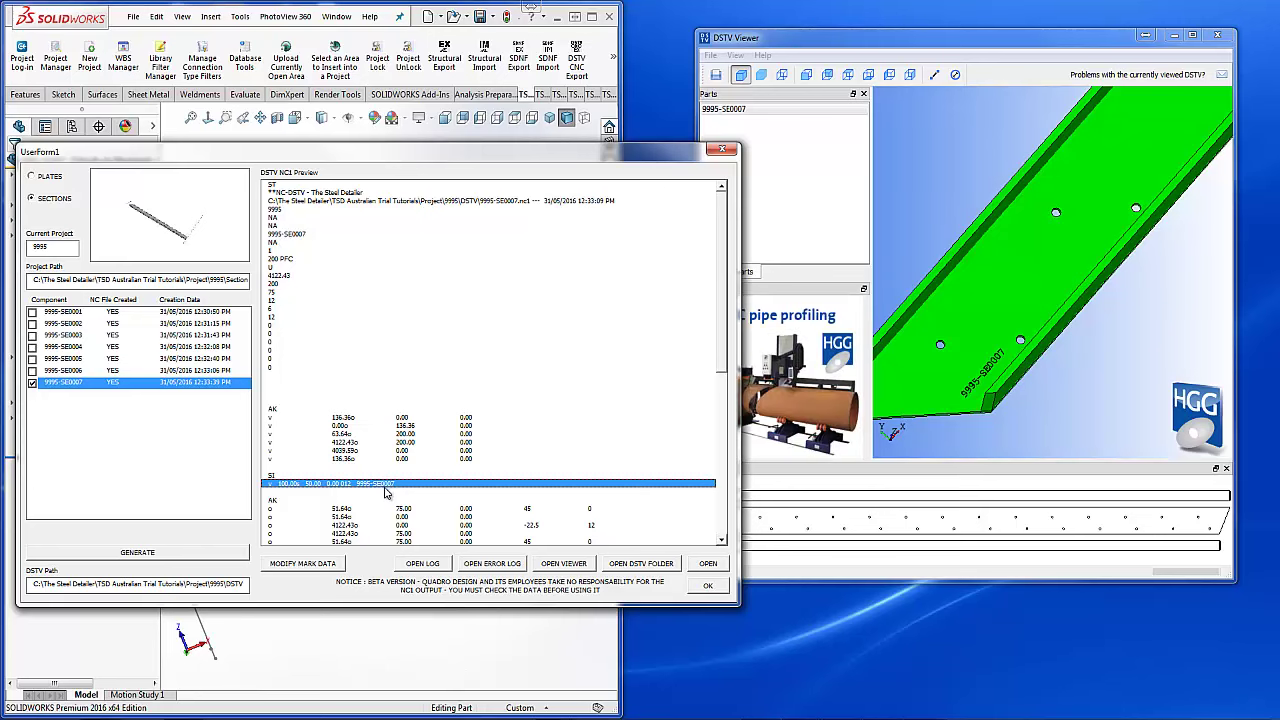
{"action": "left_click", "coordinate": [318, 566]}
{"action": "double_click", "coordinate": [595, 357]}
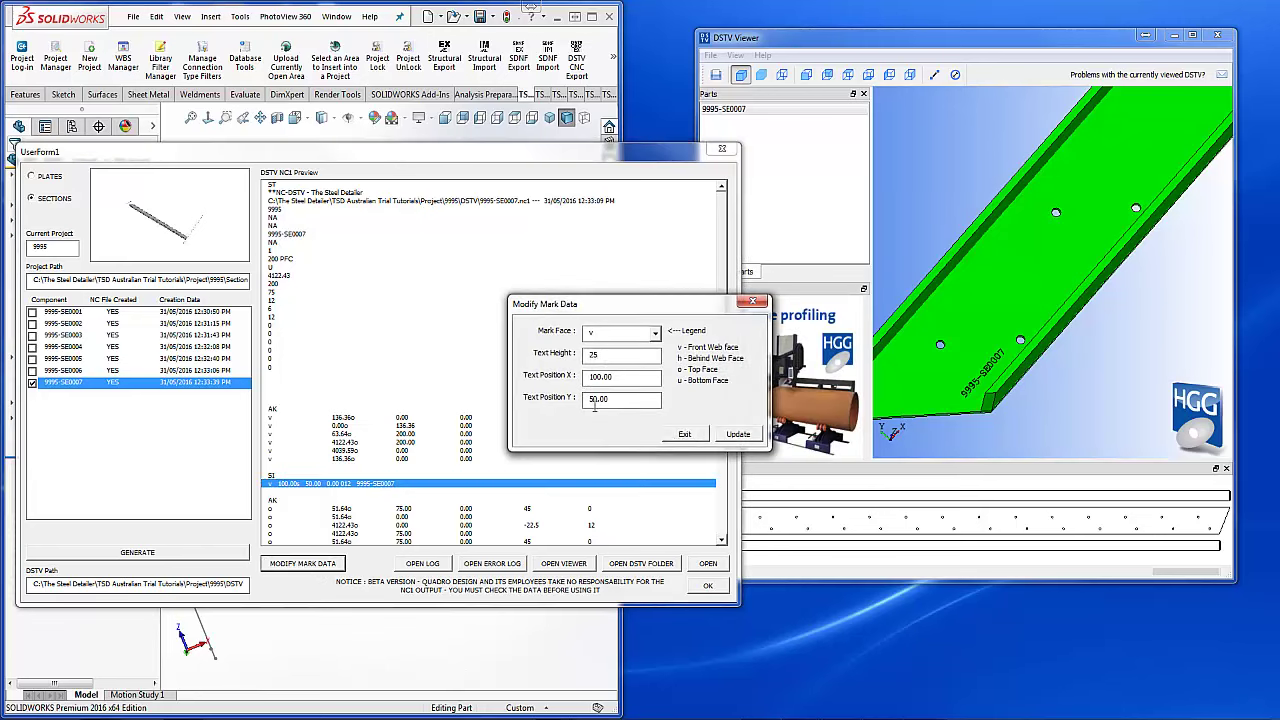
{"action": "double_click", "coordinate": [597, 400]}
{"action": "left_click", "coordinate": [737, 435]}
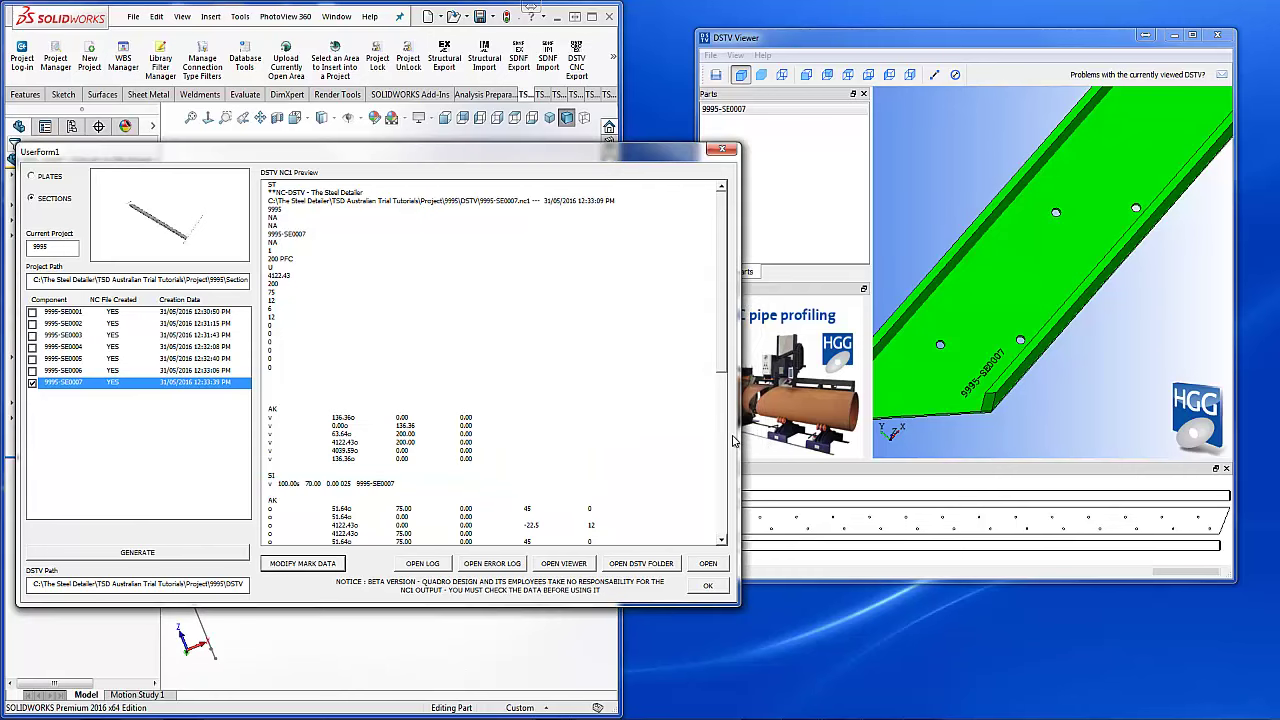
Reload the updated 9995-SE0007 NC1 file and zoom in to check its larger part mark
{"action": "left_click", "coordinate": [716, 75]}
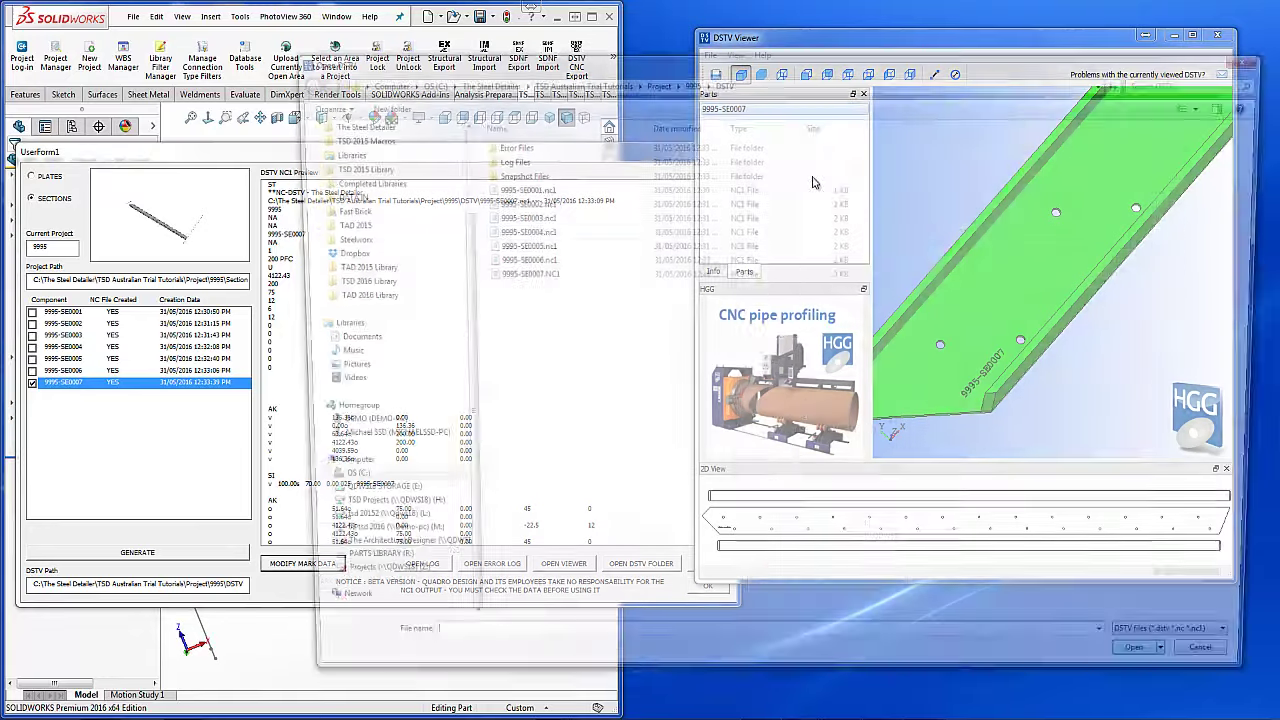
{"action": "double_click", "coordinate": [596, 277]}
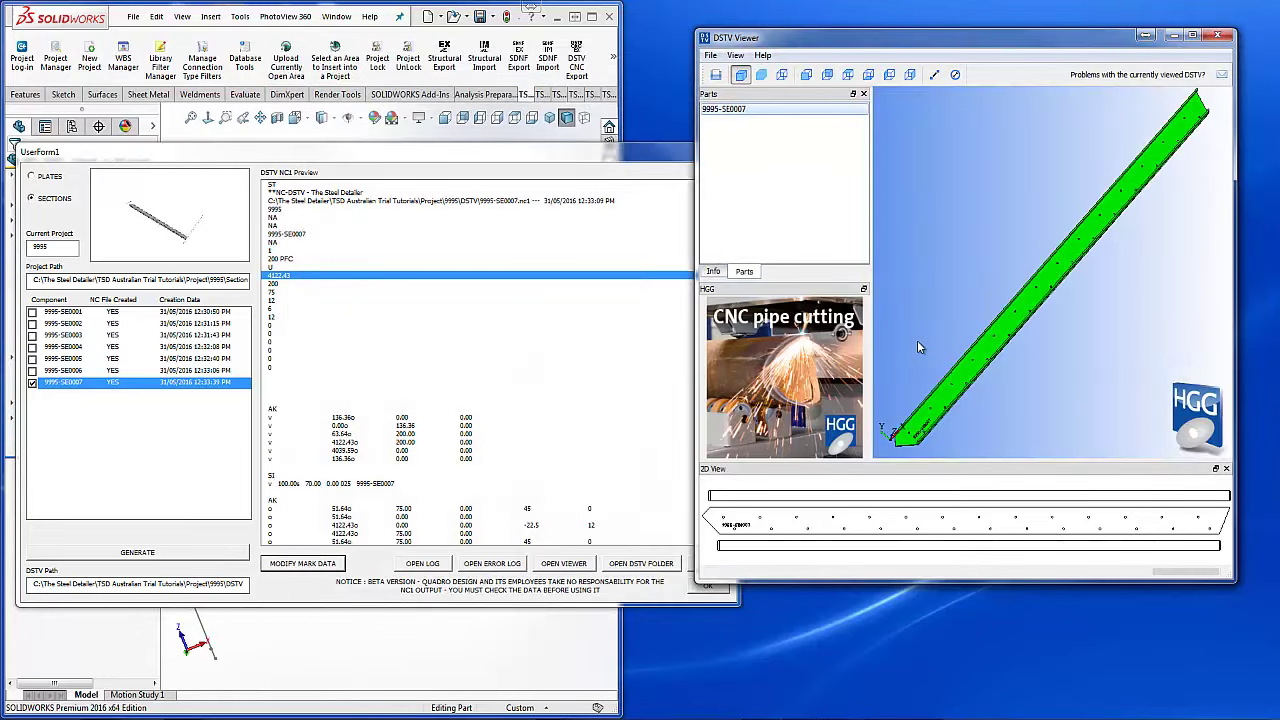
{"action": "scroll", "coordinate": [912, 449], "scroll_direction": "up", "scroll_amount": 2}
{"action": "scroll", "coordinate": [912, 449], "scroll_direction": "up", "scroll_amount": 2}
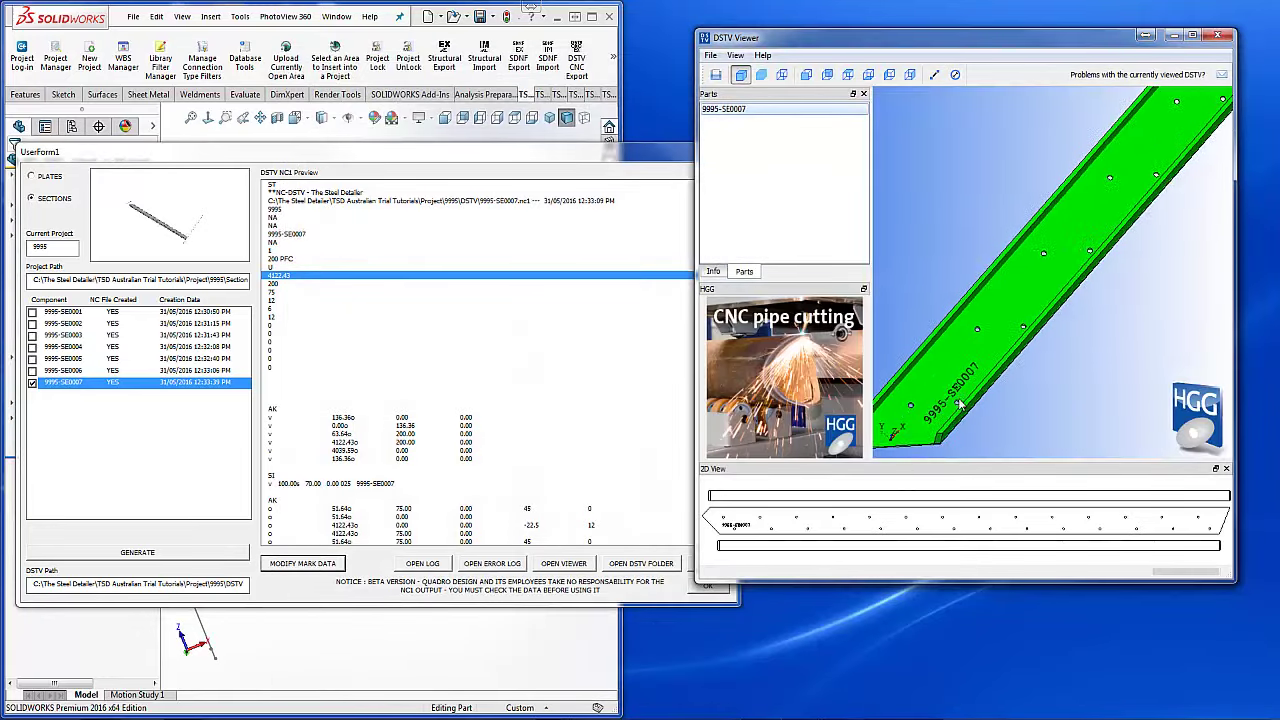
{"action": "scroll", "coordinate": [930, 430], "scroll_direction": "up", "scroll_amount": 2}
{"action": "scroll", "coordinate": [1003, 380], "scroll_direction": "up", "scroll_amount": 2}
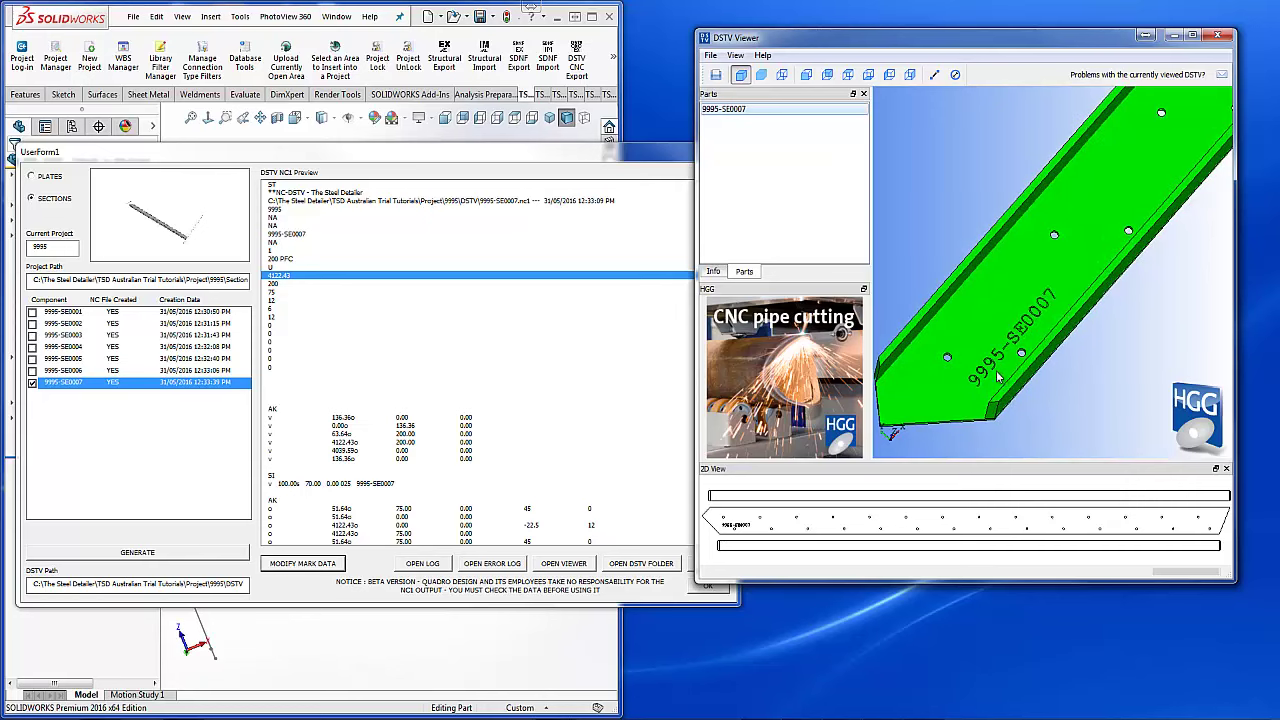
{"action": "left_click", "coordinate": [743, 113]}
{"action": "left_click", "coordinate": [545, 167]}
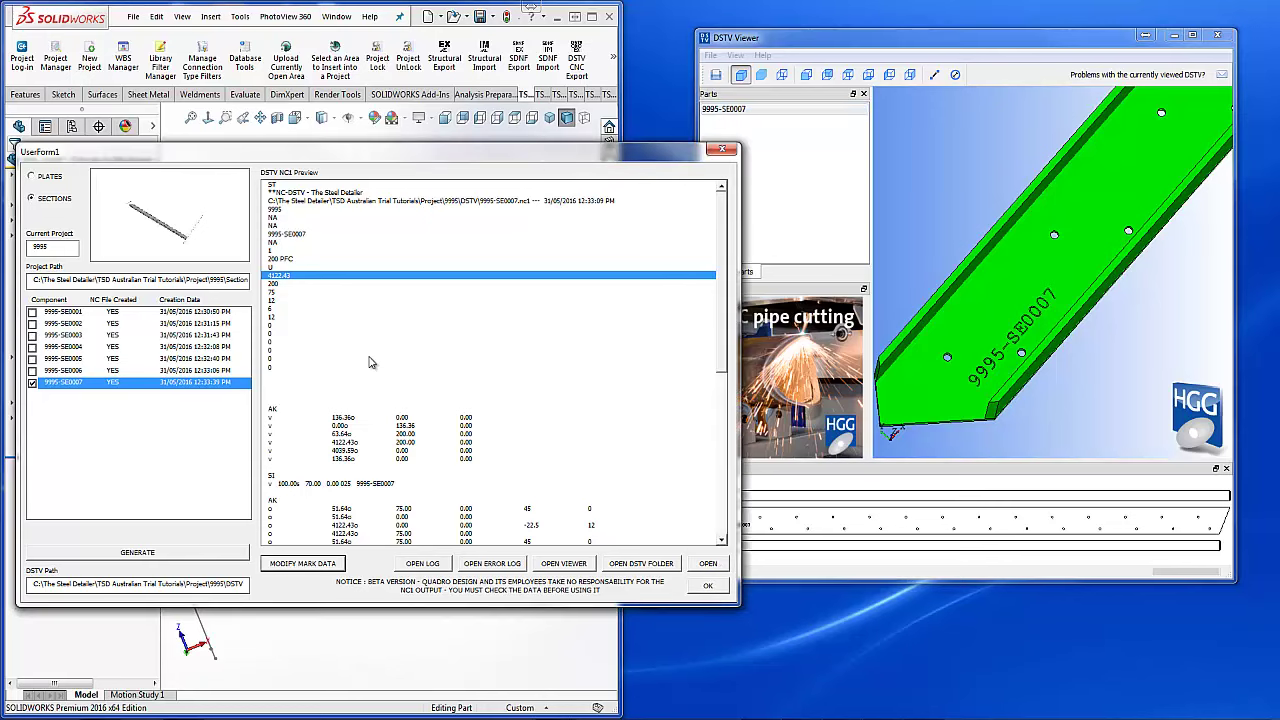
Generate NC1 files for the ten plates 9995-PL0001 to PL0010
{"action": "left_click", "coordinate": [40, 176]}
{"action": "left_click_drag", "start_coordinate": [75, 312], "coordinate": [89, 418]}
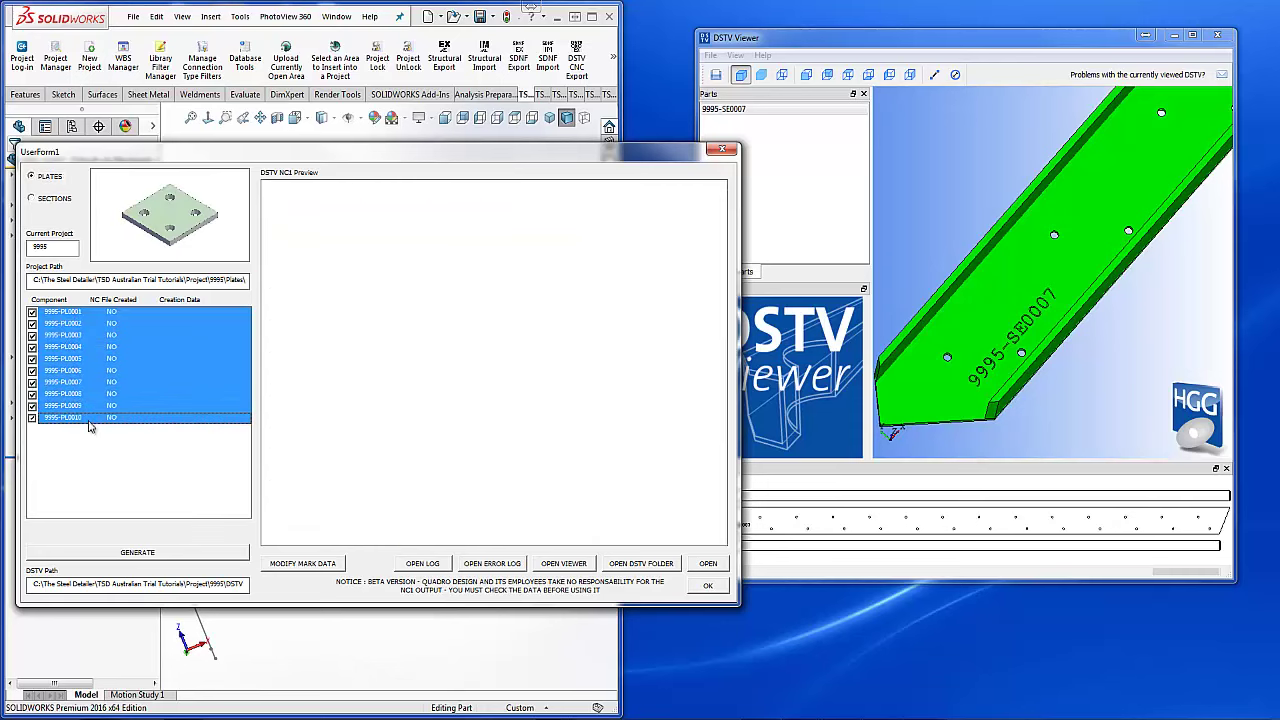
{"action": "left_click", "coordinate": [137, 553]}
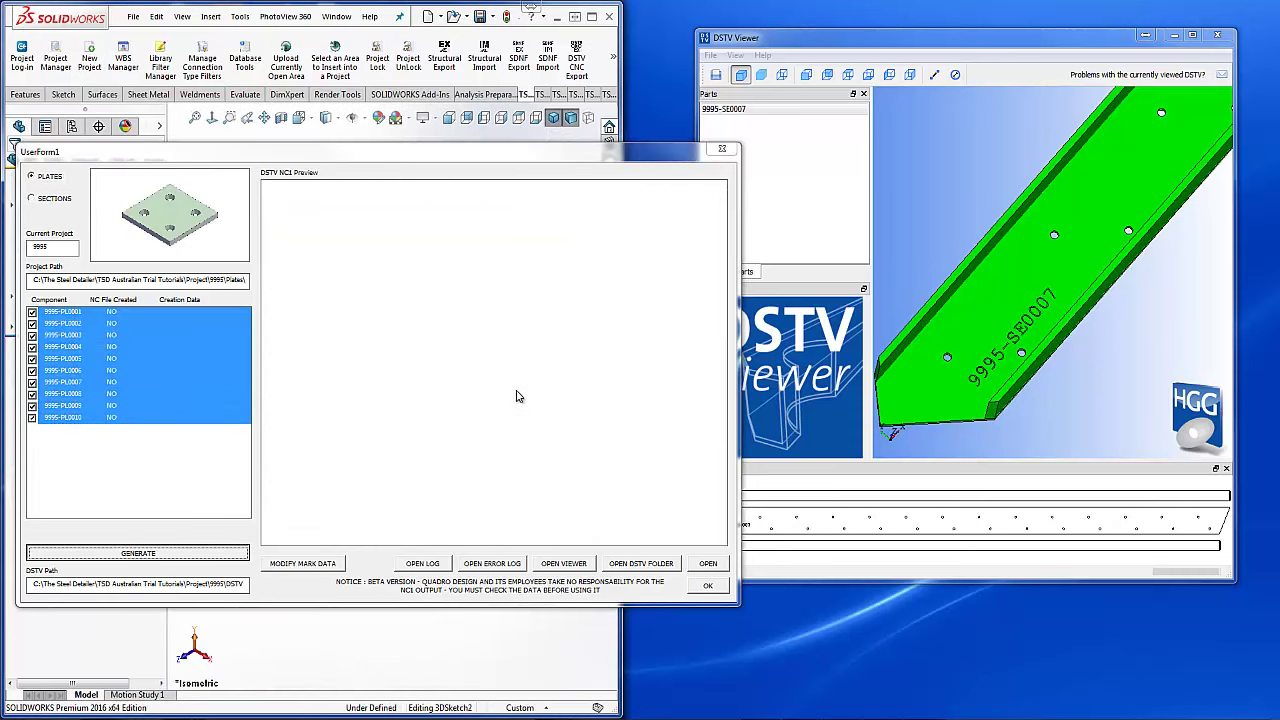
Load 9995-PL0001.nc1 in DSTV Viewer and select its part-mark SI line
{"action": "left_click", "coordinate": [716, 74]}
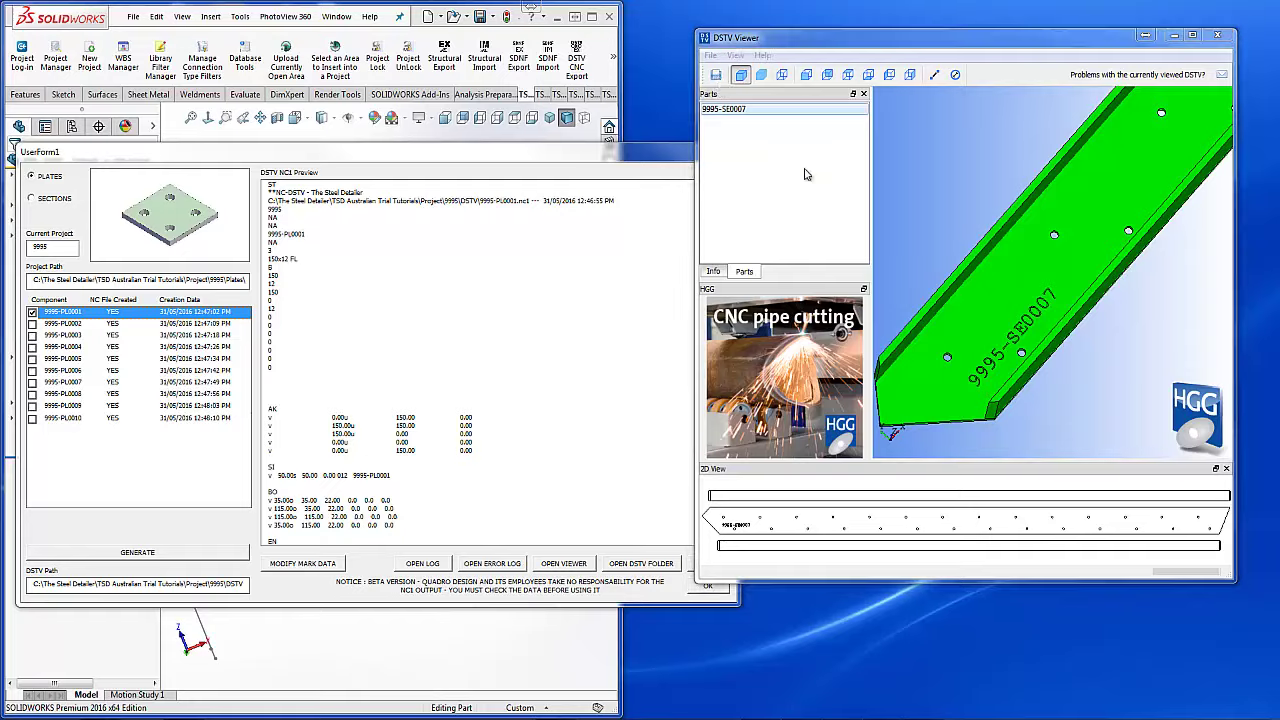
{"action": "left_click", "coordinate": [527, 190]}
{"action": "double_click", "coordinate": [527, 188]}
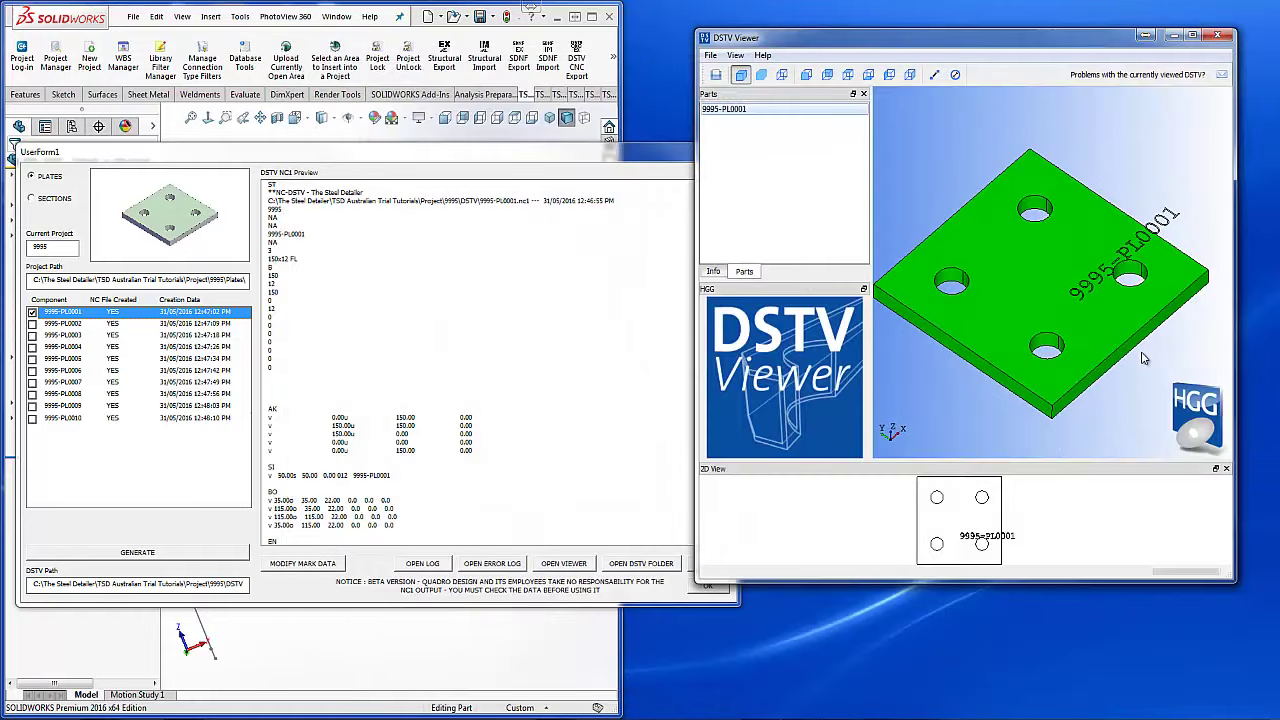
{"action": "left_click", "coordinate": [362, 476]}
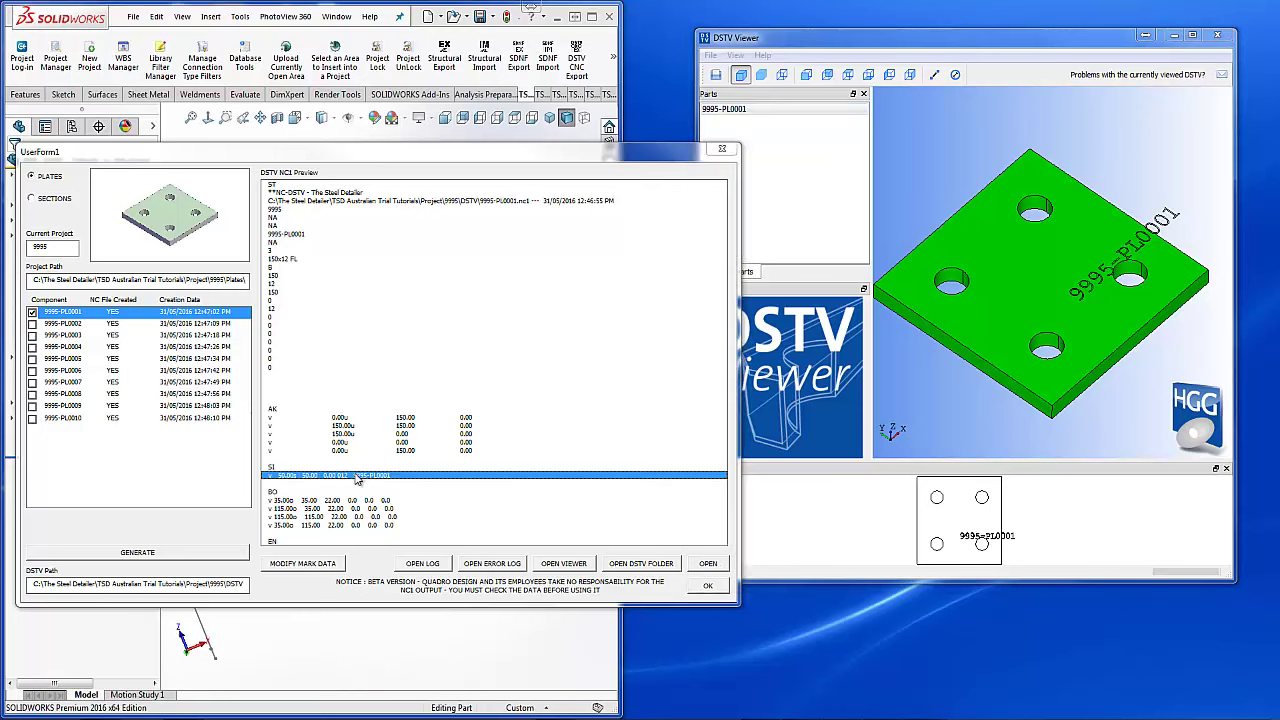
Move plate 9995-PL0001's part mark to position 30, 70 and reload it in DSTV Viewer
{"action": "left_click", "coordinate": [325, 562]}
{"action": "double_click", "coordinate": [592, 376]}
{"action": "type", "text": "30"}
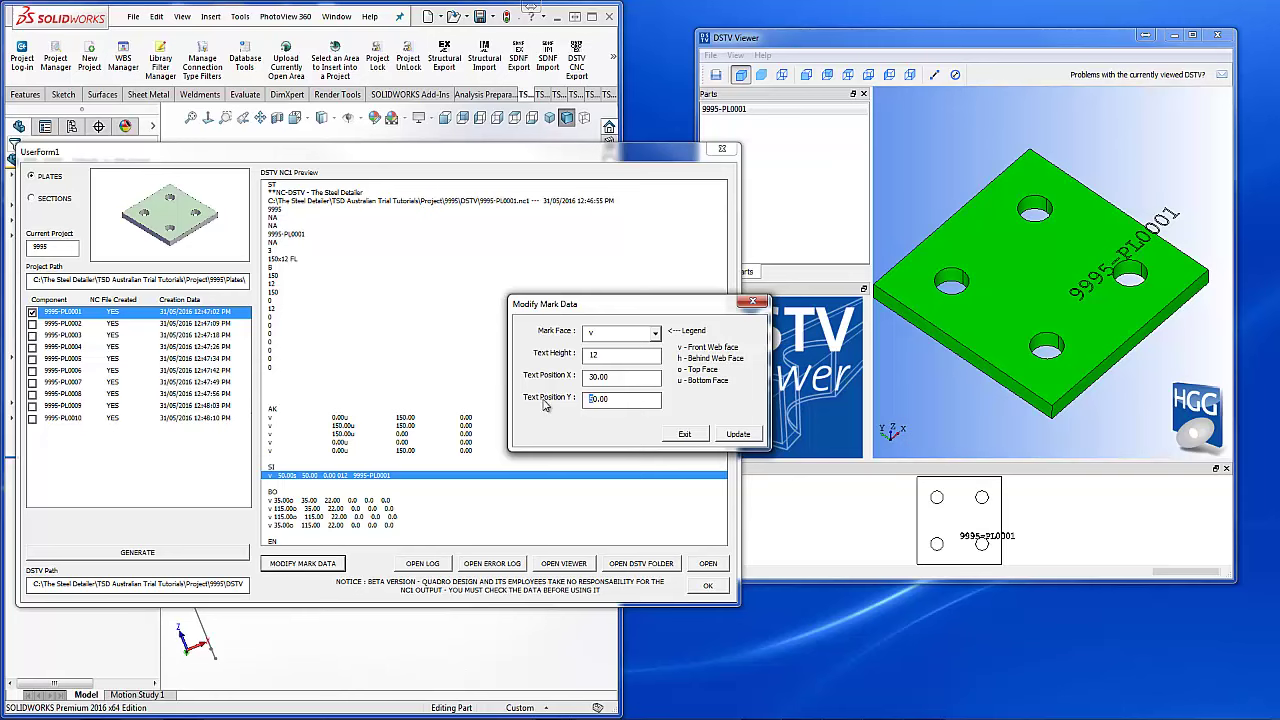
{"action": "type", "text": "7"}
{"action": "left_click", "coordinate": [737, 434]}
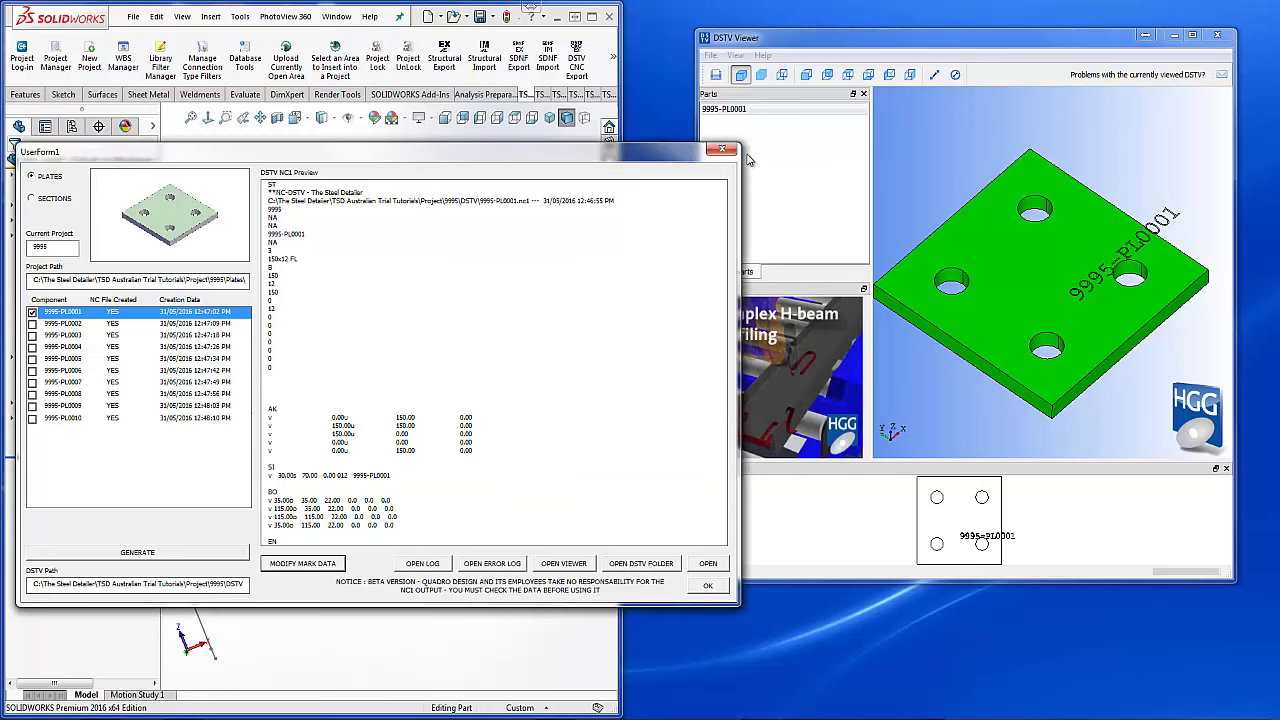
{"action": "left_click", "coordinate": [726, 77]}
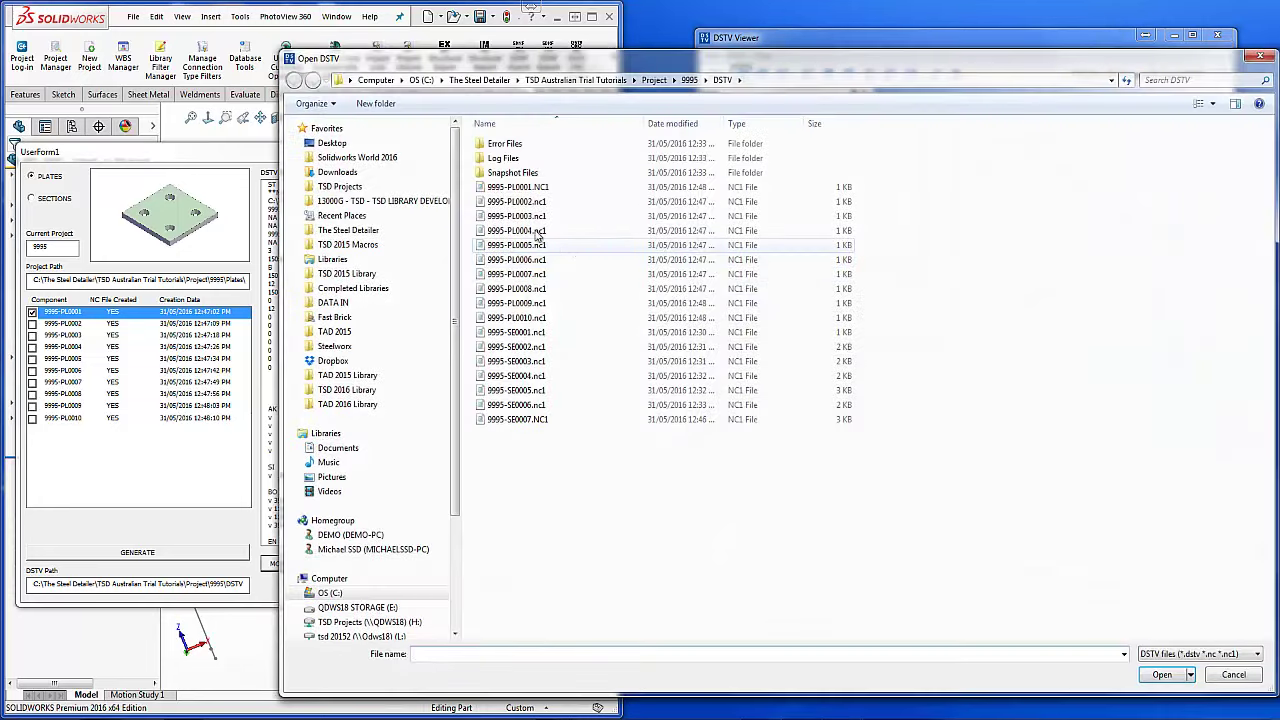
{"action": "double_click", "coordinate": [571, 189]}
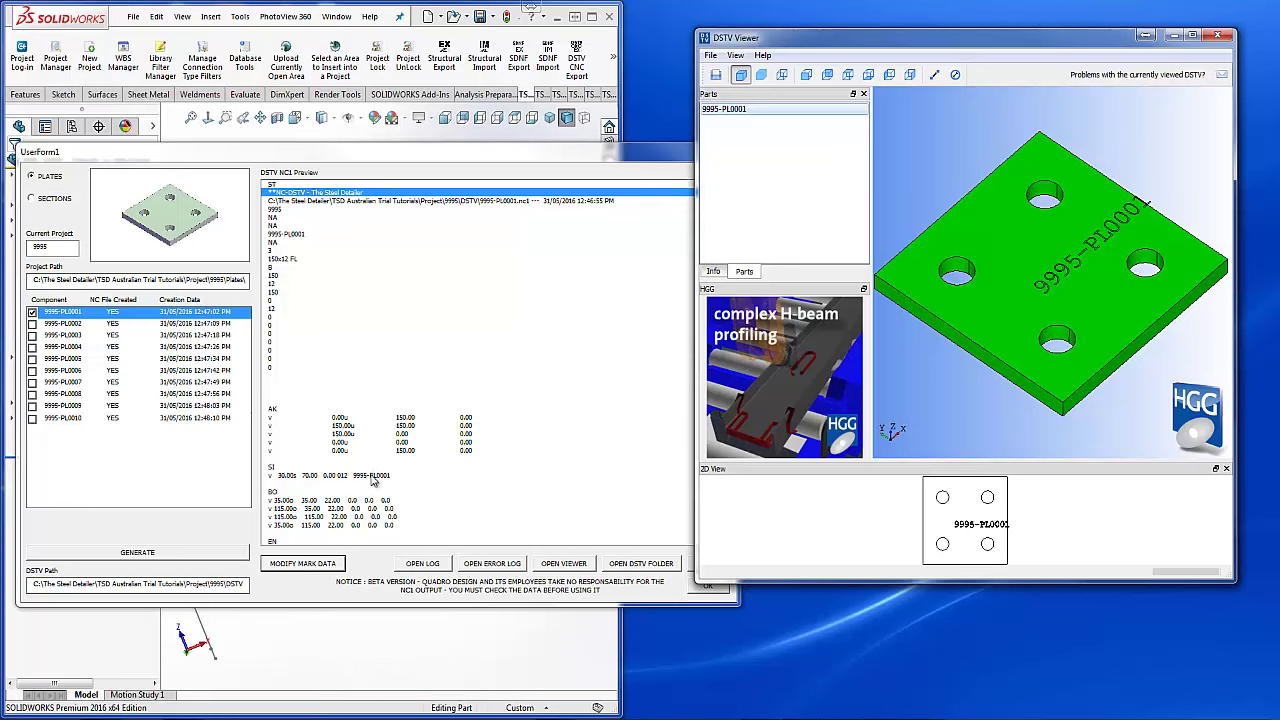
Change the part mark's X position to 10 and reload plate 9995-PL0001 to verify
{"action": "left_click", "coordinate": [370, 477]}
{"action": "left_click", "coordinate": [316, 566]}
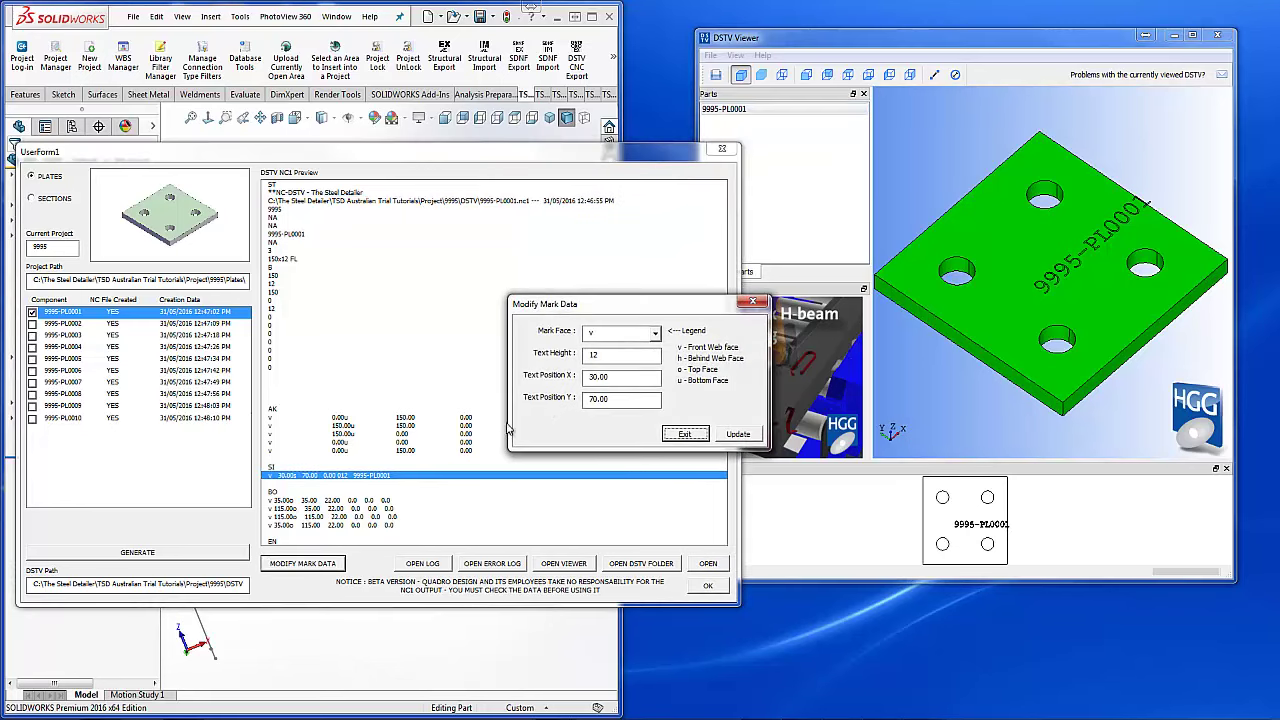
{"action": "double_click", "coordinate": [595, 376]}
{"action": "left_click", "coordinate": [738, 436]}
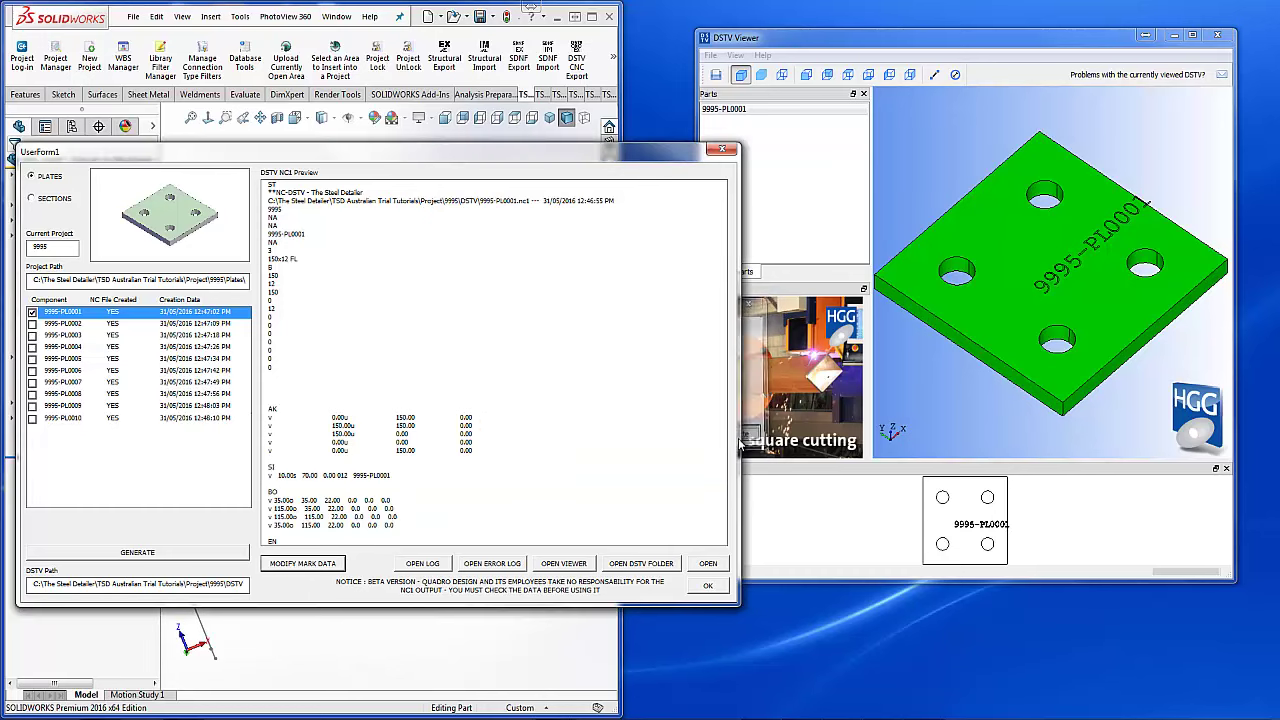
{"action": "left_click", "coordinate": [716, 74]}
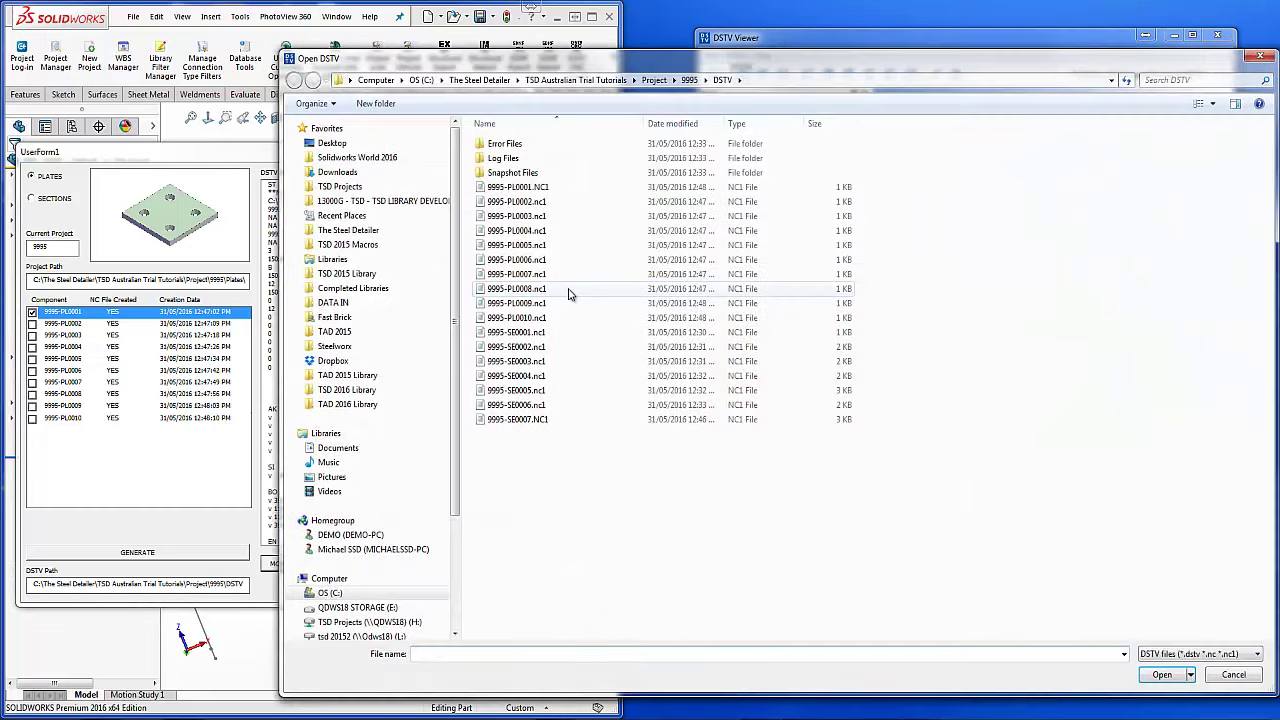
{"action": "double_click", "coordinate": [518, 187]}
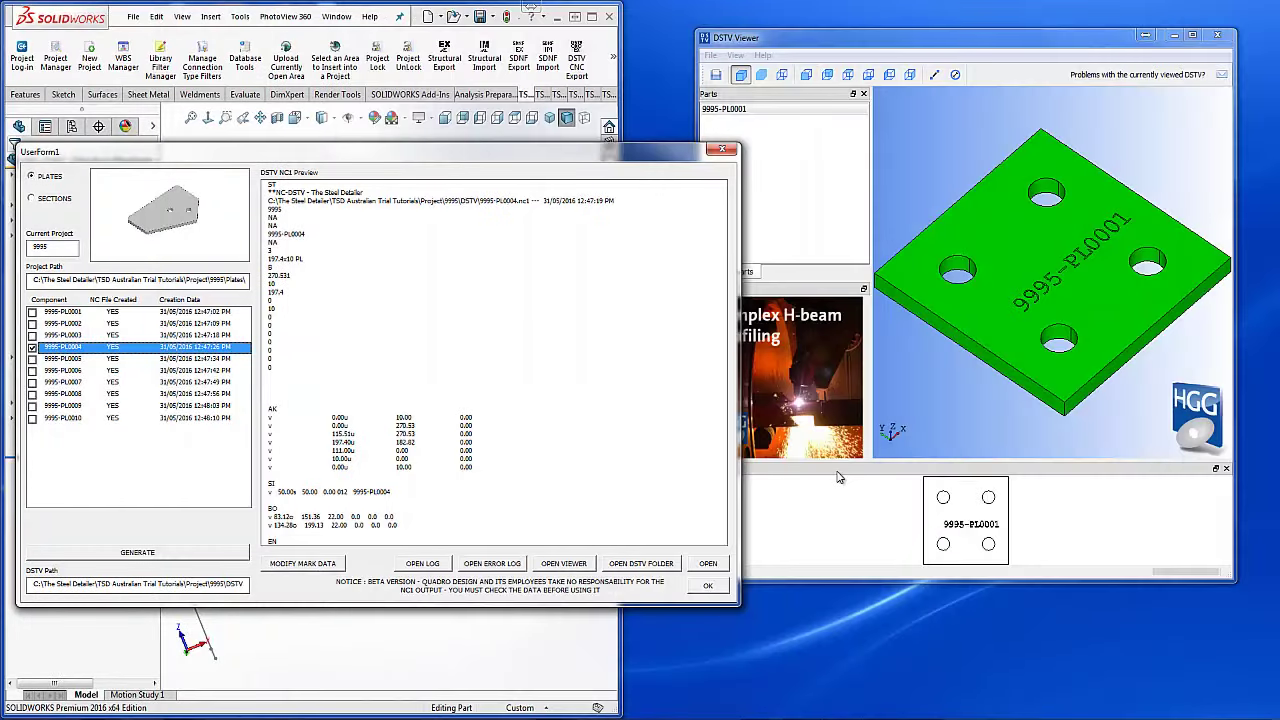
Load plate 9995-PL0004's NC1 file in DSTV Viewer and tilt it to see the mark
{"action": "left_click", "coordinate": [840, 475]}
{"action": "left_click", "coordinate": [716, 74]}
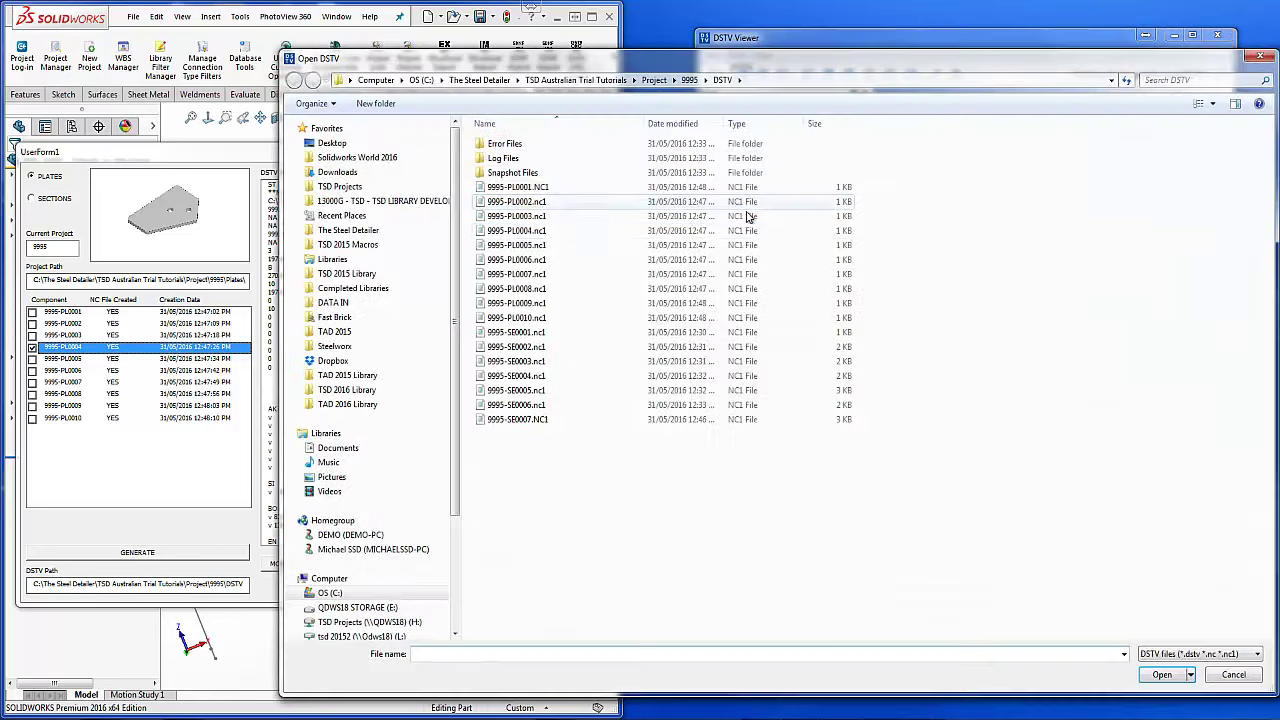
{"action": "double_click", "coordinate": [566, 231]}
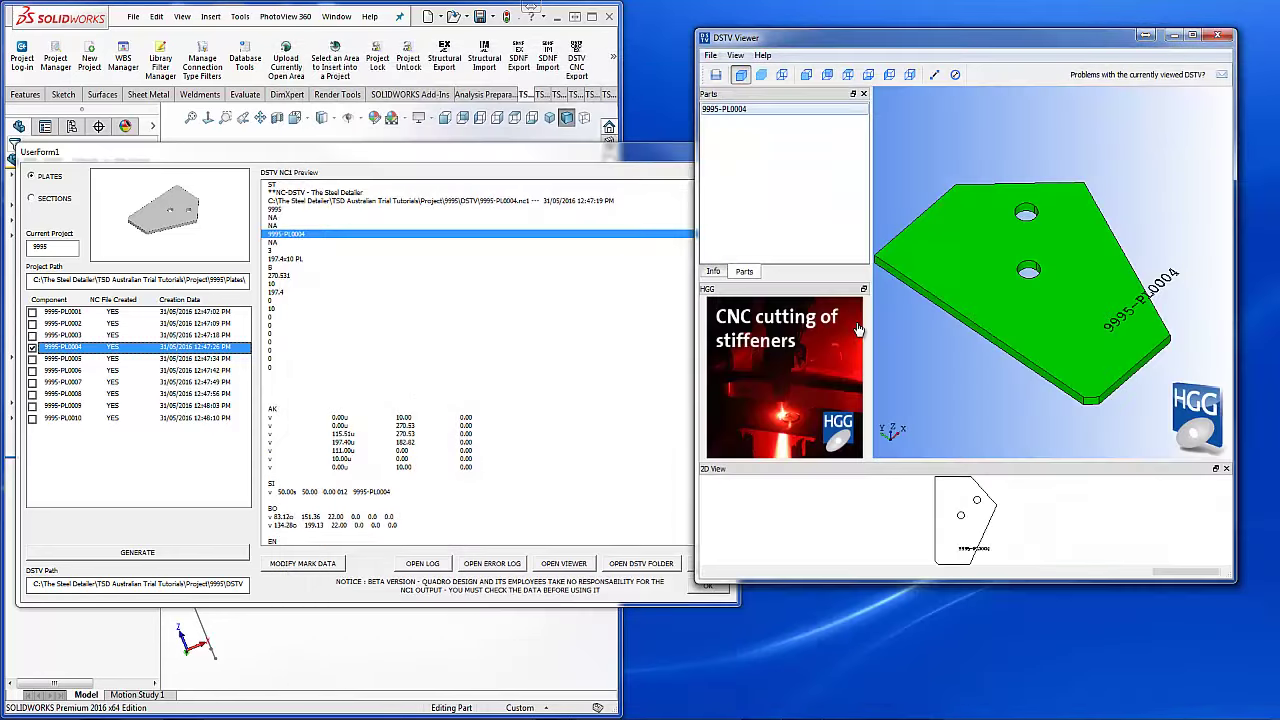
{"action": "left_click_drag", "start_coordinate": [976, 368], "coordinate": [969, 377]}
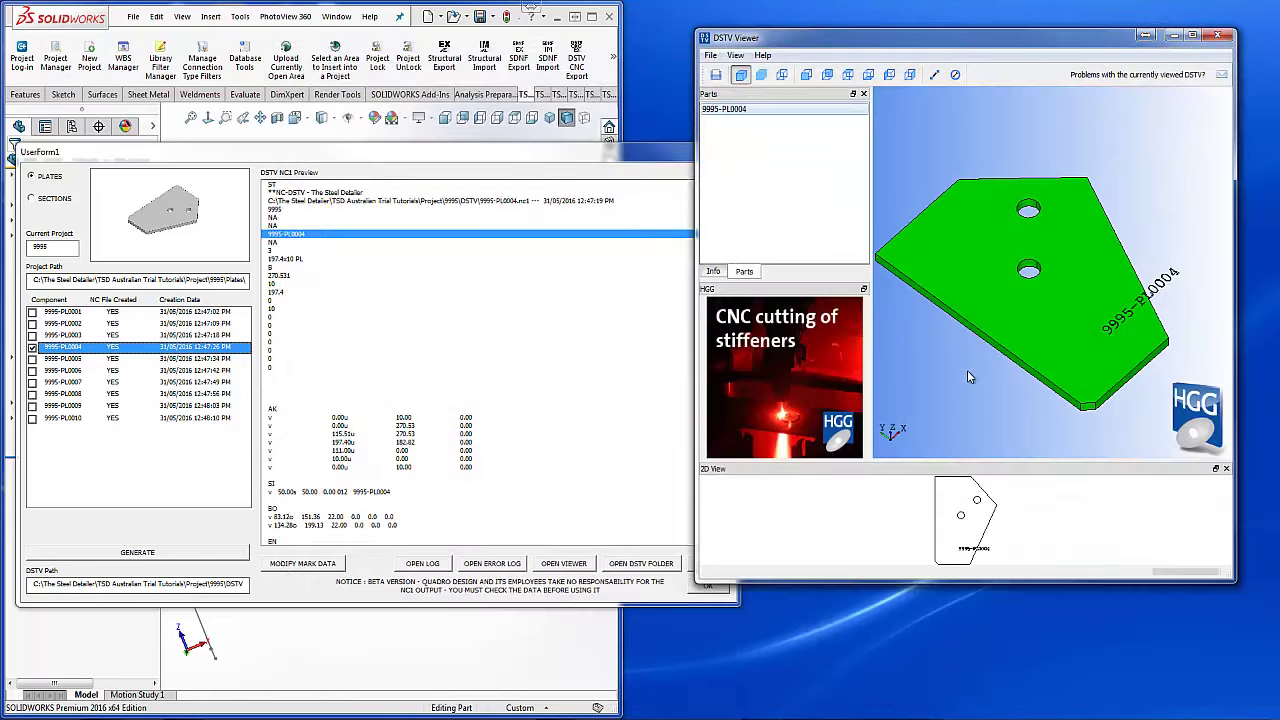
Set plate 9995-PL0004's part mark position to X 10, Y 100
{"action": "left_click", "coordinate": [313, 492]}
{"action": "left_click", "coordinate": [335, 560]}
{"action": "type", "text": "10"}
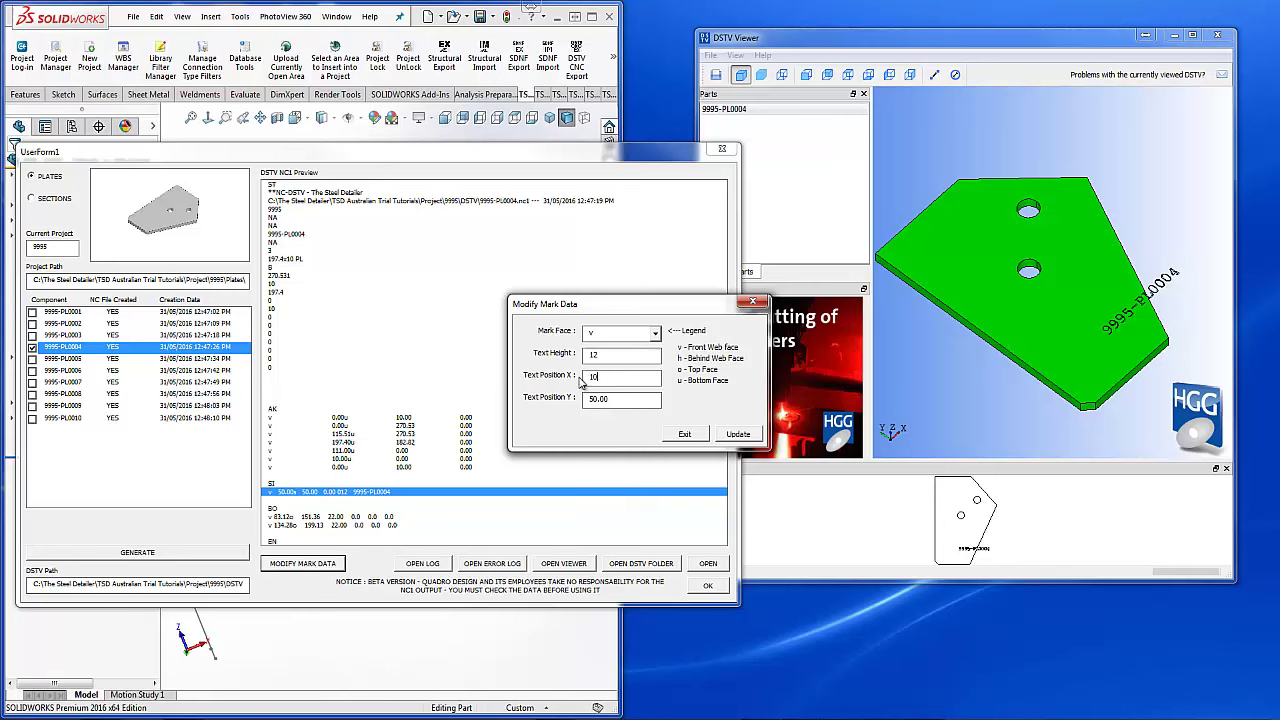
{"action": "key", "text": "Tab"}
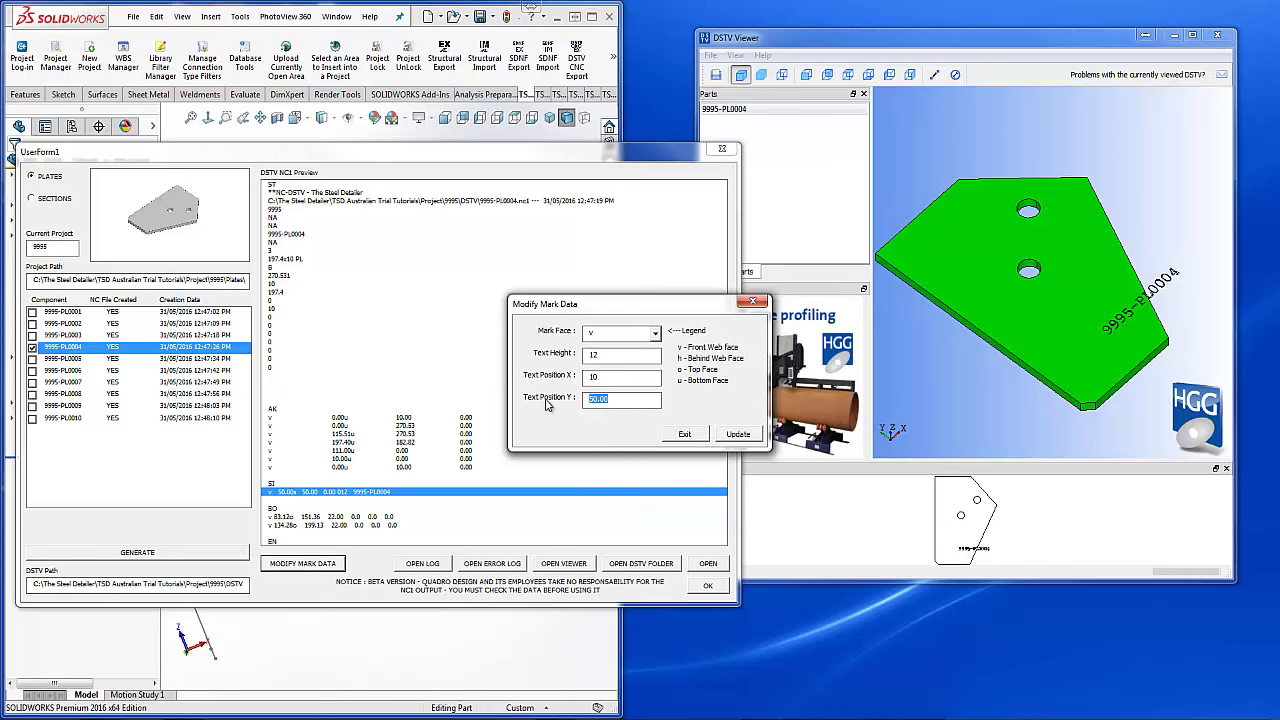
{"action": "type", "text": "100"}
{"action": "left_click", "coordinate": [736, 433]}
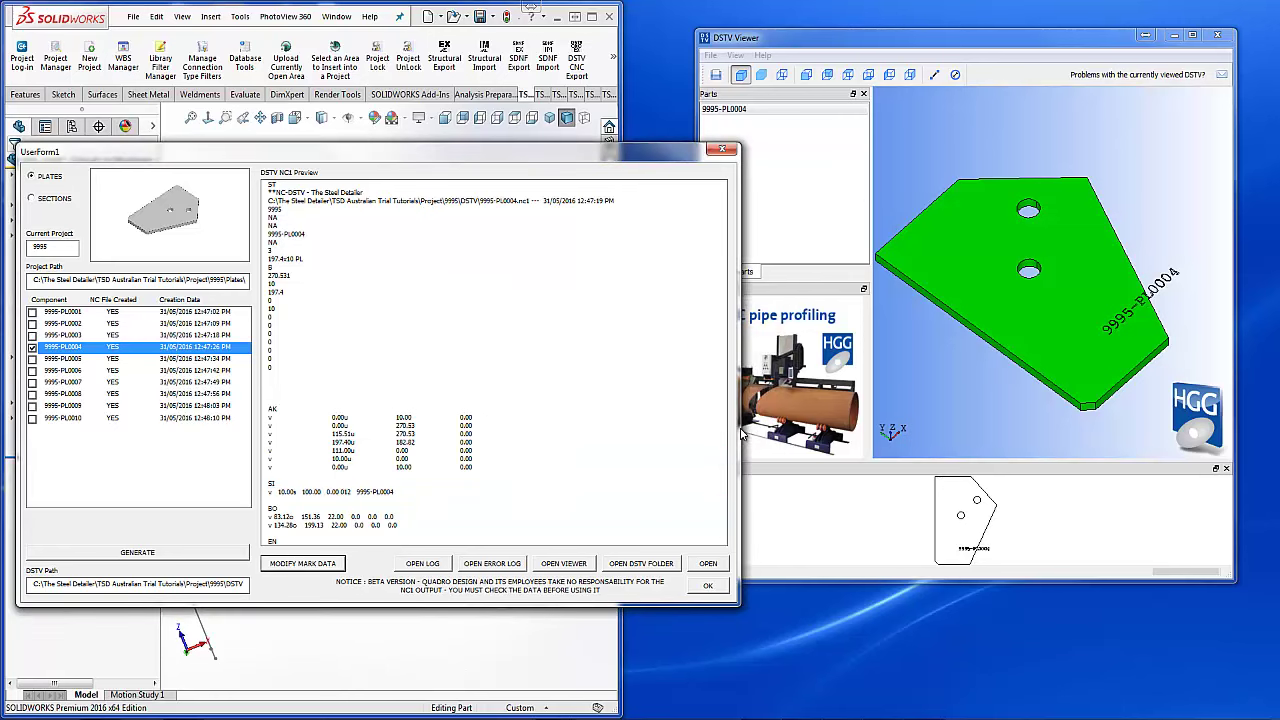
Reload 9995-PL0004 in DSTV Viewer to verify the mark, then close the export form
{"action": "left_click", "coordinate": [800, 170]}
{"action": "left_click", "coordinate": [716, 74]}
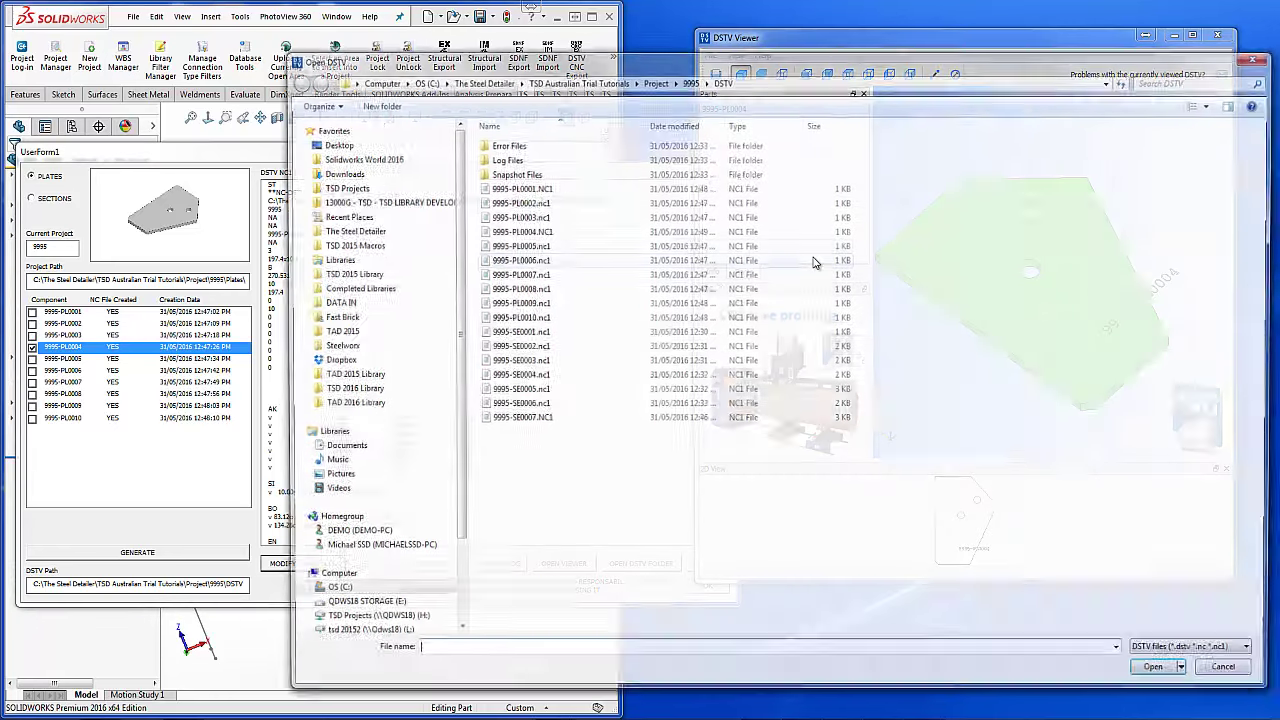
{"action": "double_click", "coordinate": [690, 230]}
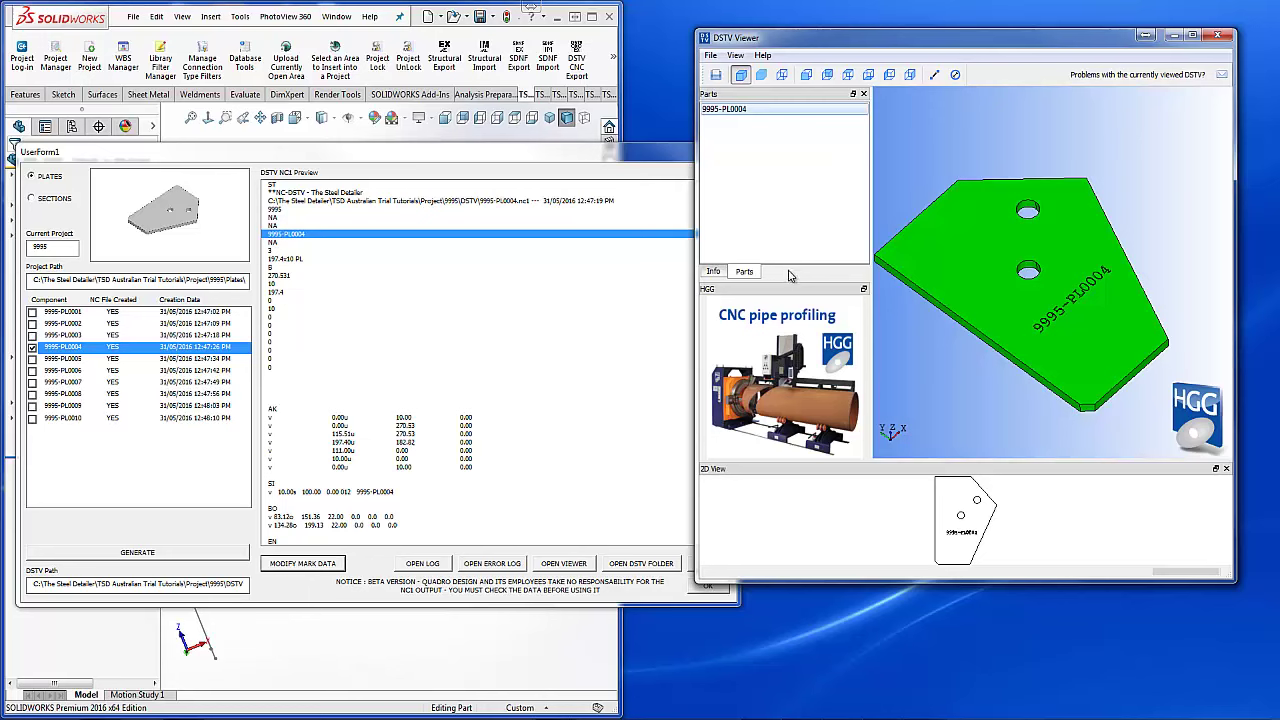
{"action": "left_click", "coordinate": [690, 156]}
{"action": "left_click", "coordinate": [726, 152]}
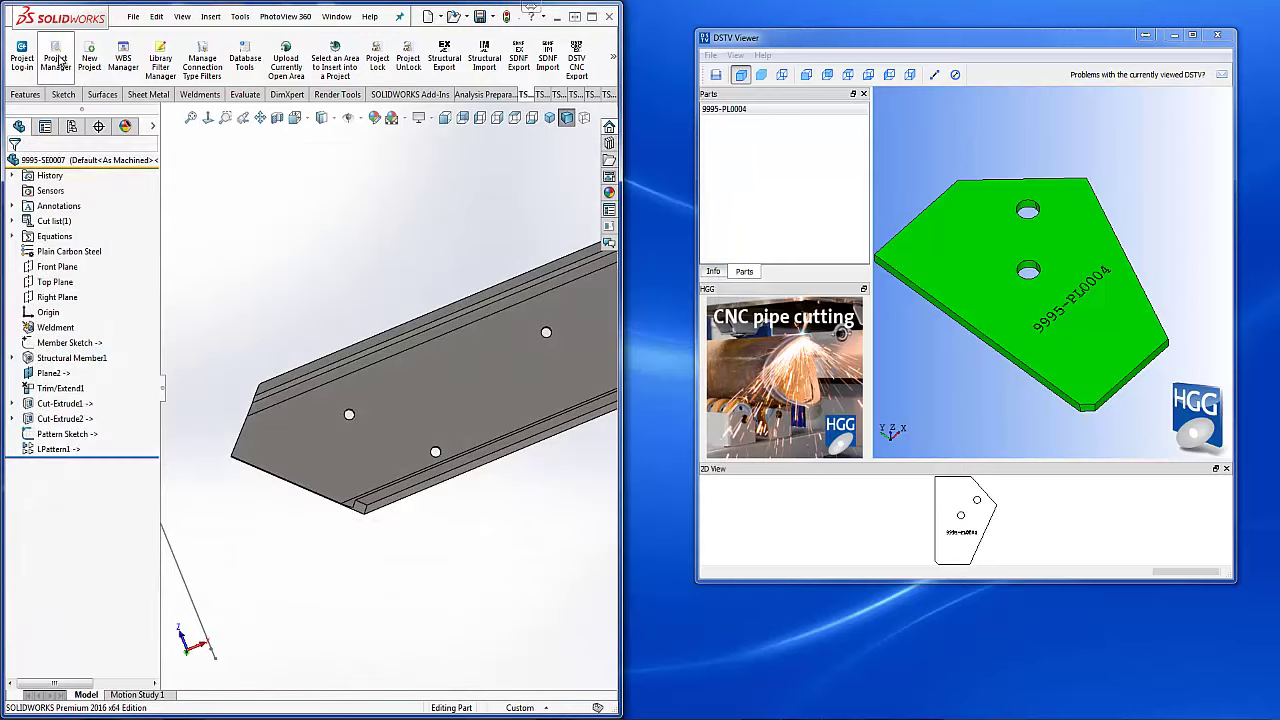
Open 9995-PL0004.SLDPRT from the 9995 Plates folder and rotate it face-on
{"action": "left_click", "coordinate": [131, 17]}
{"action": "mouse_move", "coordinate": [167, 71]}
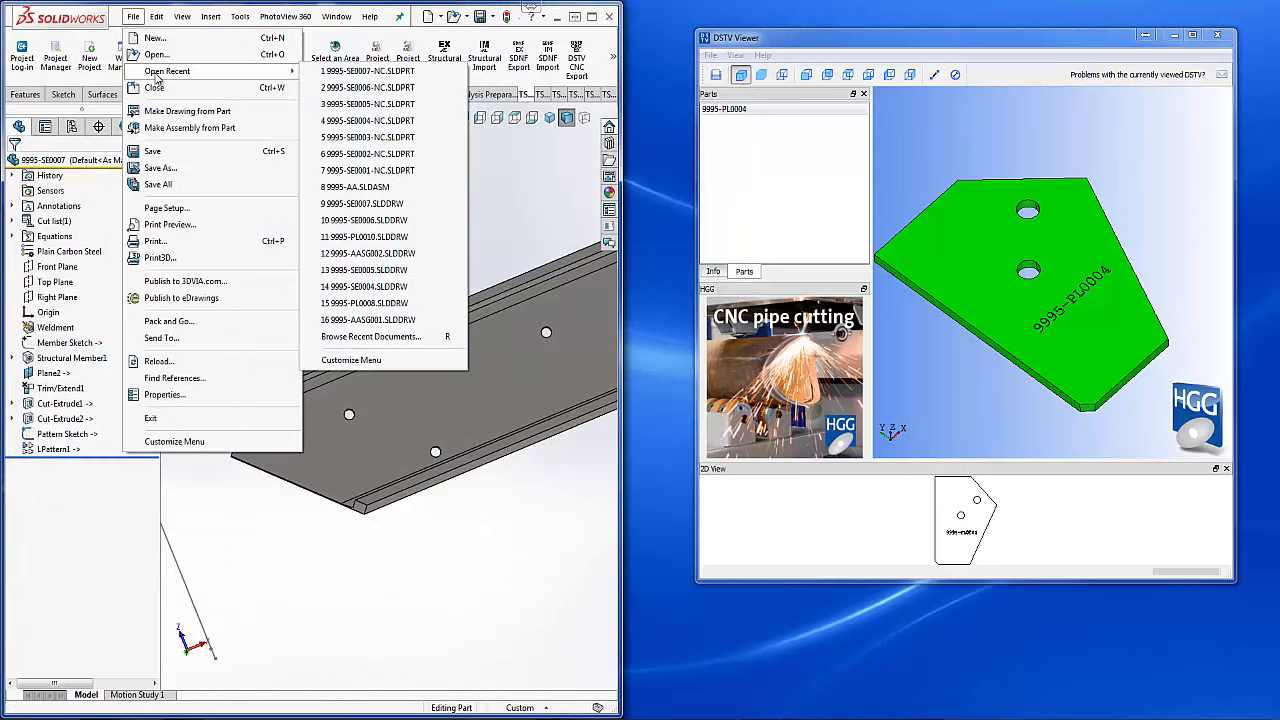
{"action": "left_click", "coordinate": [152, 54]}
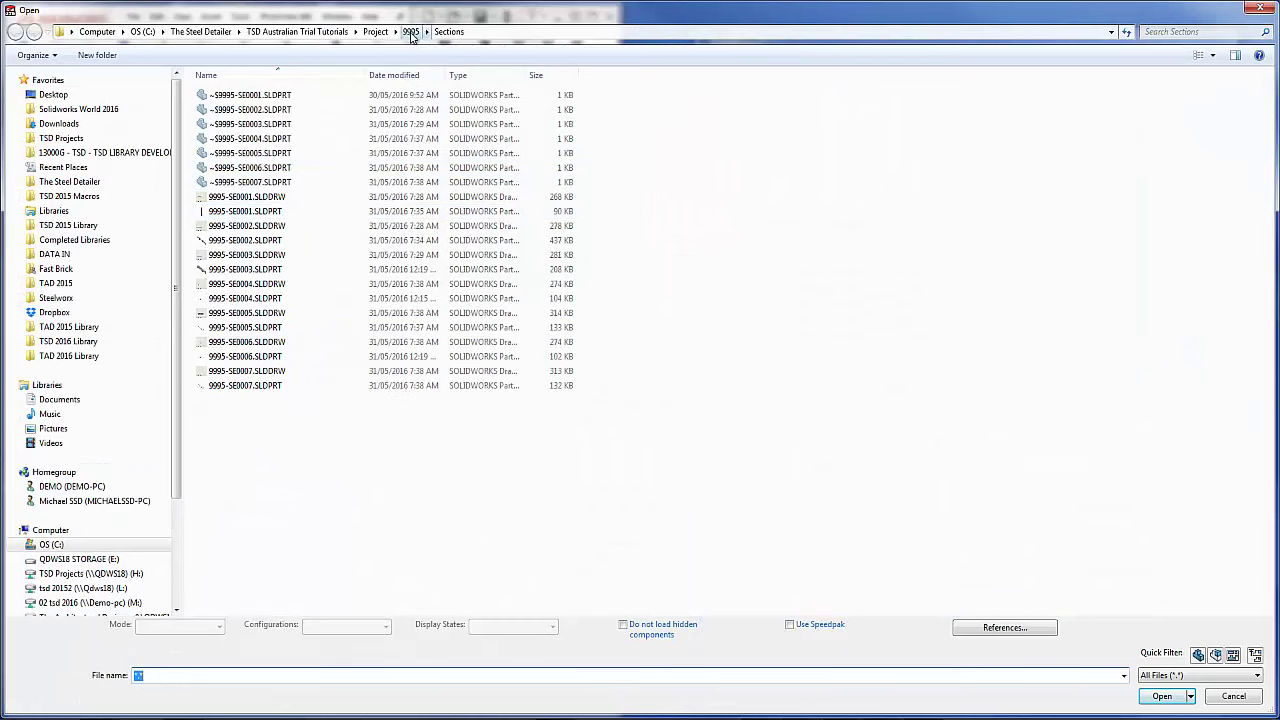
{"action": "left_click", "coordinate": [411, 31]}
{"action": "double_click", "coordinate": [236, 139]}
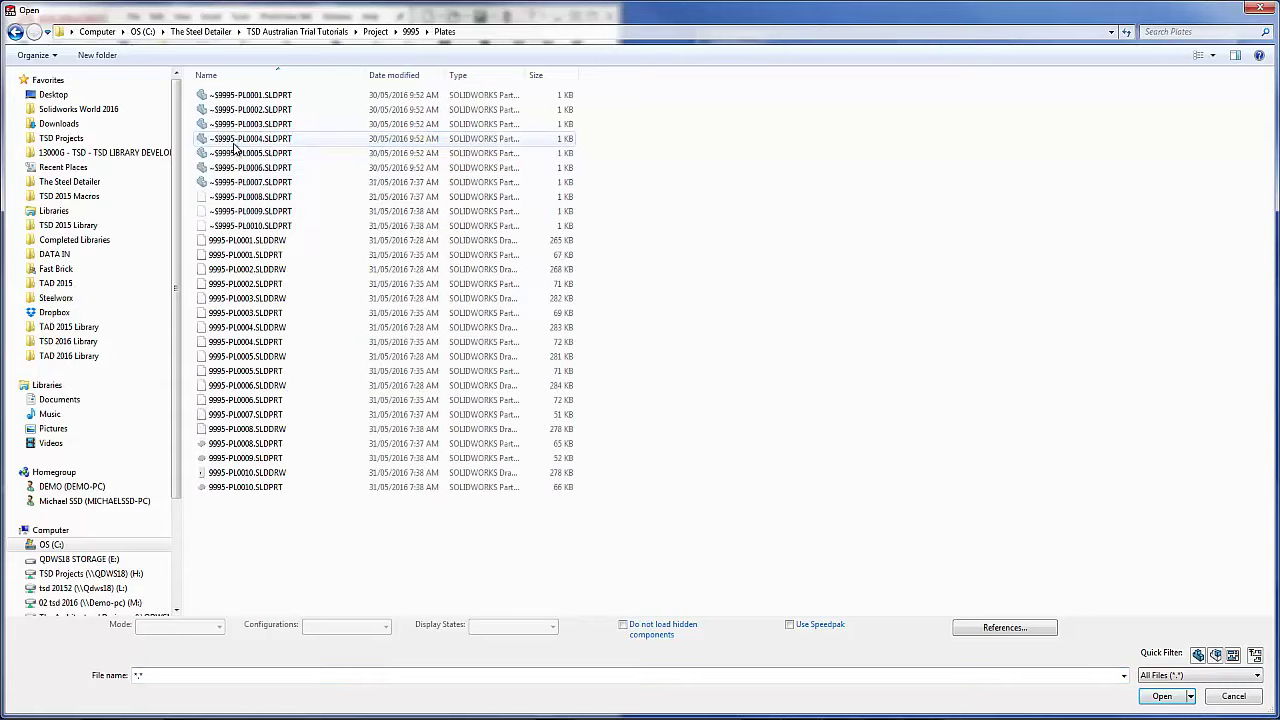
{"action": "double_click", "coordinate": [248, 341]}
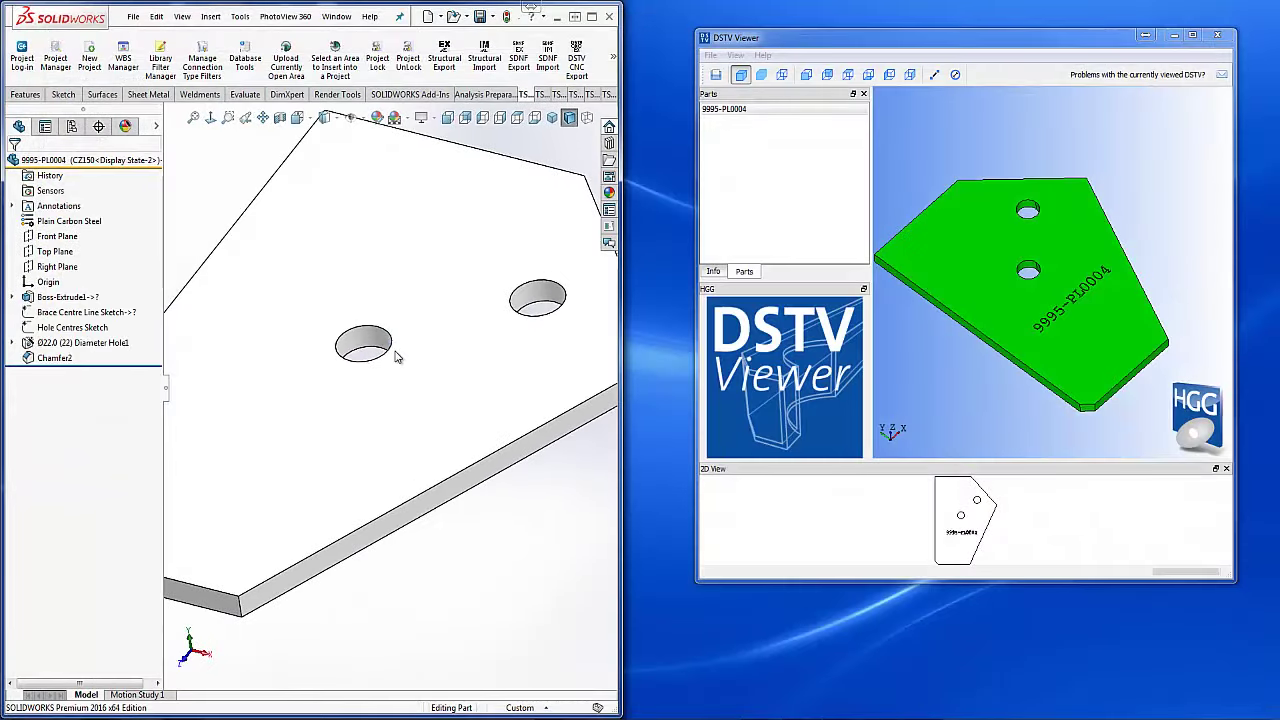
{"action": "middle_click_drag", "start_coordinate": [306, 229], "coordinate": [389, 351]}
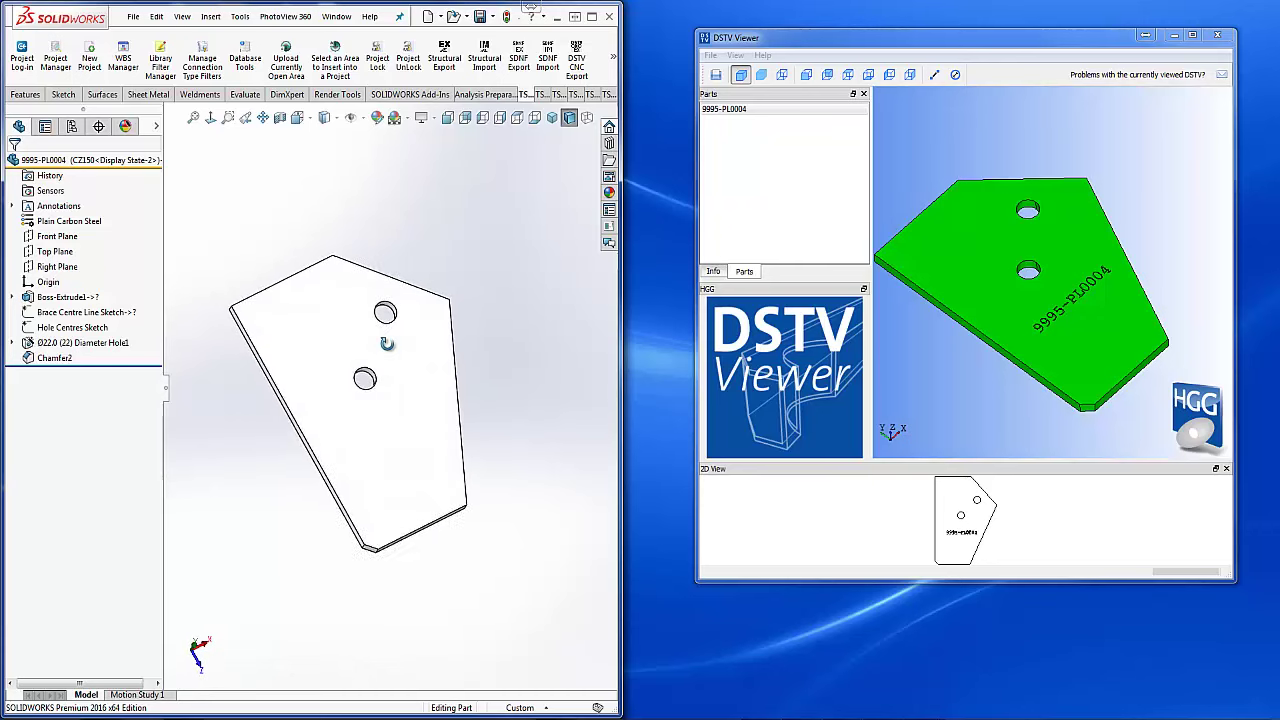